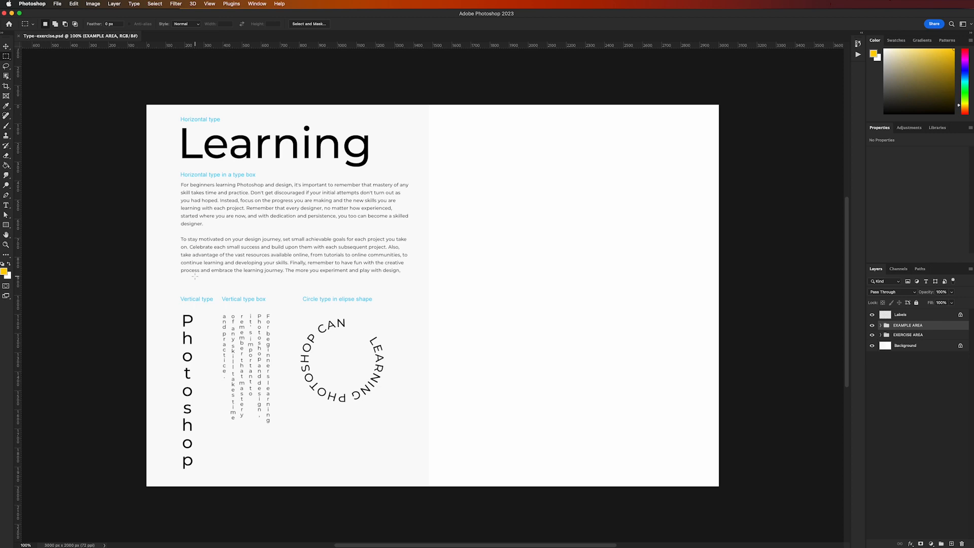
Step: Switch to Finder, locate Type-exercise.psd in the "Day 8 - Type tool" folder, and return to Photoshop
{"action": "key", "text": "super+Tab"}
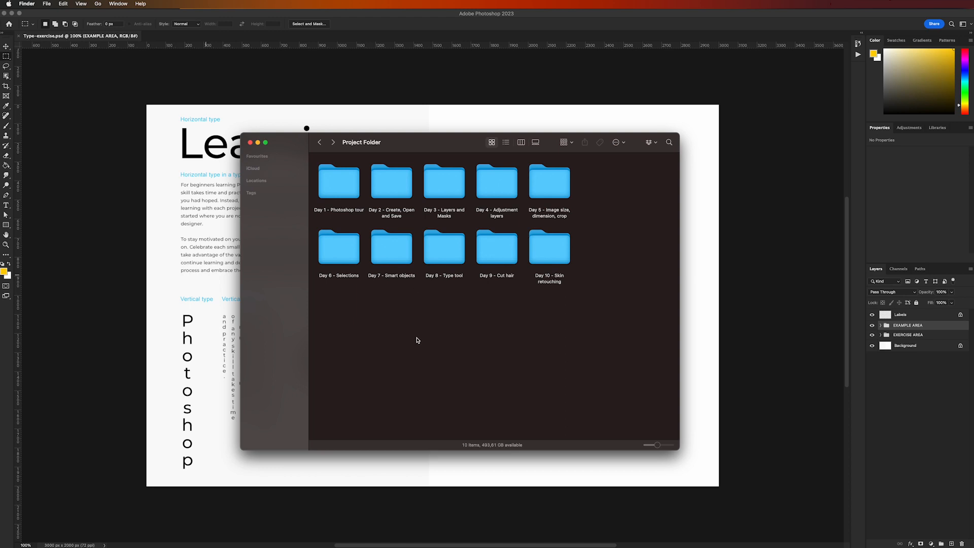
{"action": "left_click", "coordinate": [451, 250]}
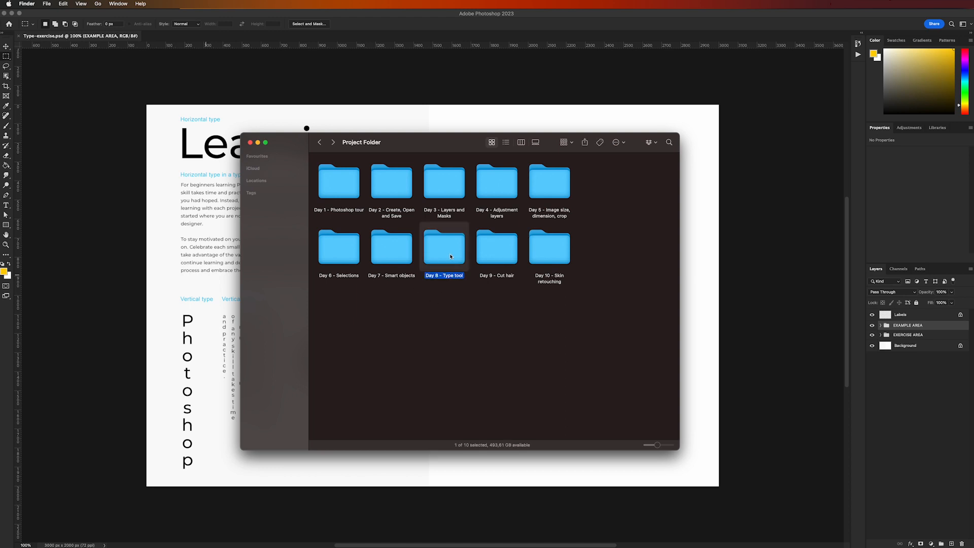
{"action": "double_click", "coordinate": [451, 250]}
{"action": "left_click", "coordinate": [338, 174]}
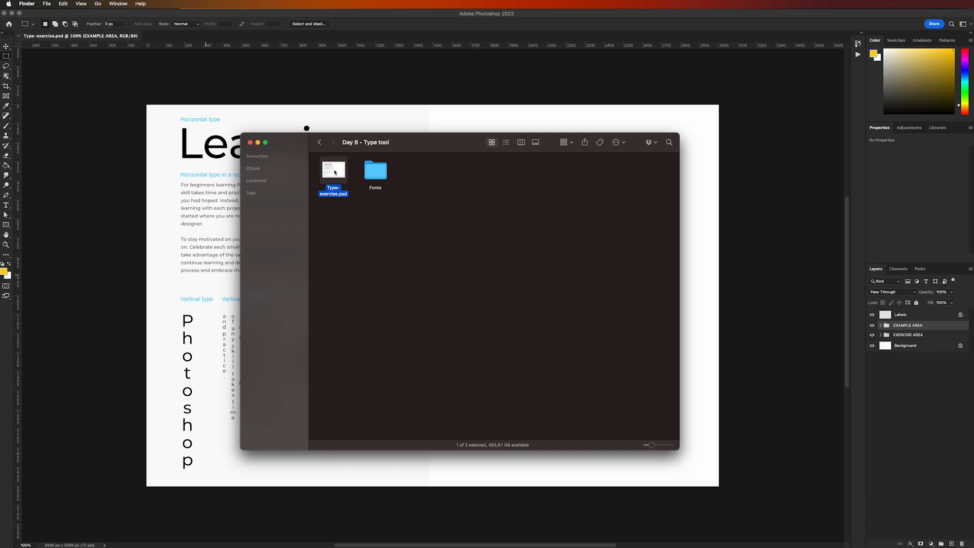
{"action": "left_click", "coordinate": [212, 188]}
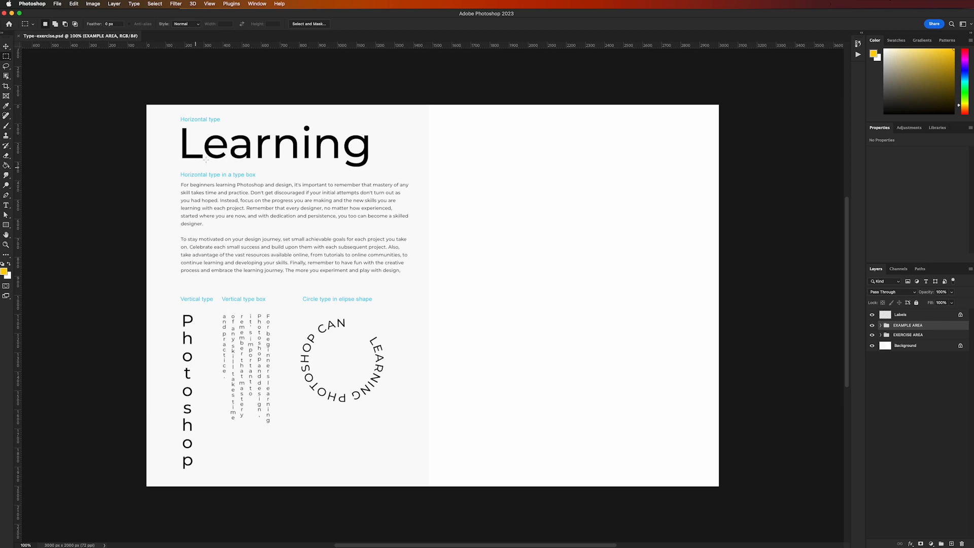
Step: Display the Character and Paragraph panels and float them as one group over the blank exercise half of the canvas, with Character in front
{"action": "left_click", "coordinate": [257, 4]}
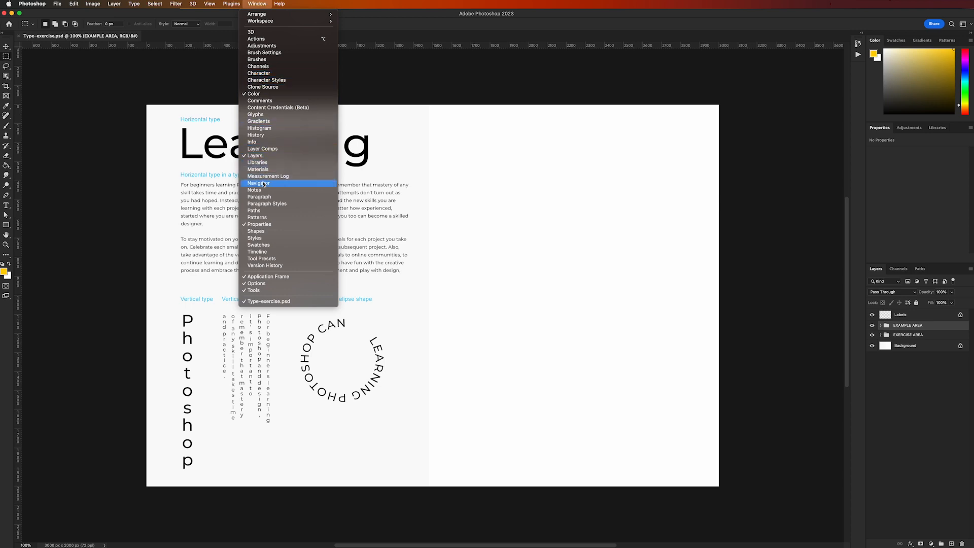
{"action": "left_click", "coordinate": [264, 196]}
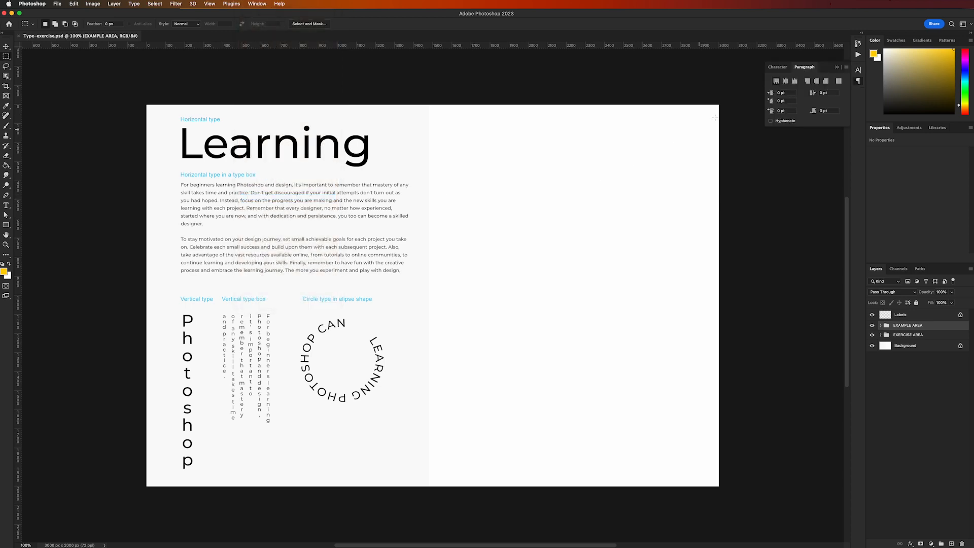
{"action": "left_click", "coordinate": [778, 68]}
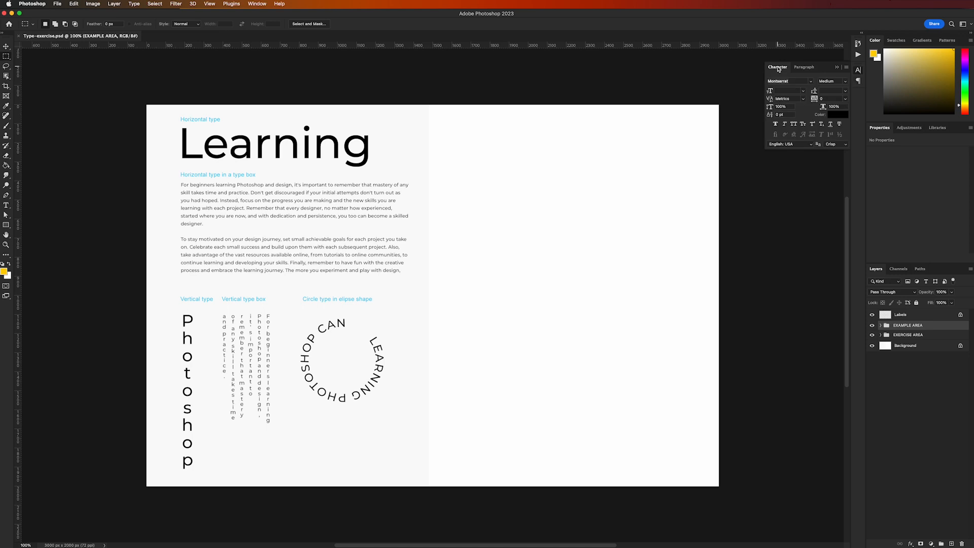
{"action": "left_click", "coordinate": [804, 68]}
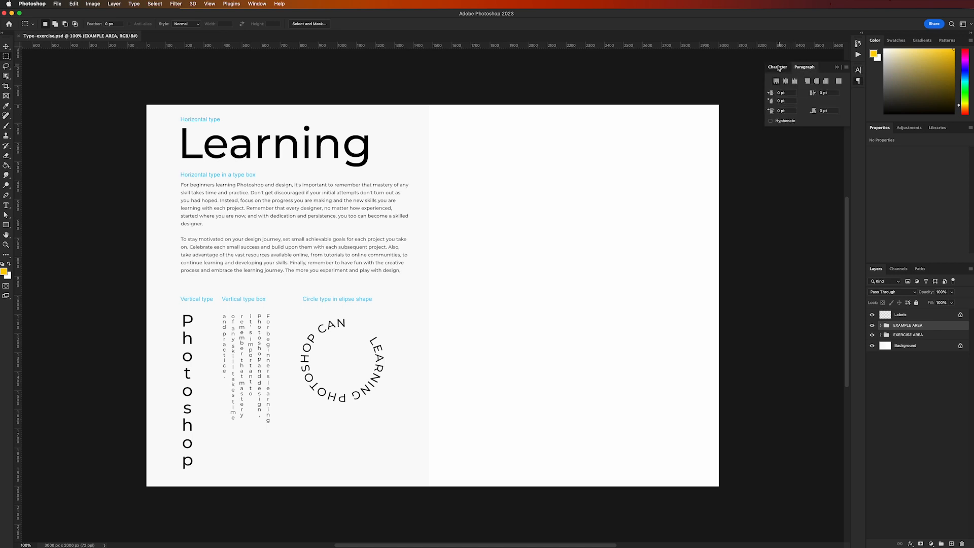
{"action": "left_click", "coordinate": [779, 68]}
{"action": "left_click_drag", "start_coordinate": [824, 68], "coordinate": [631, 147]}
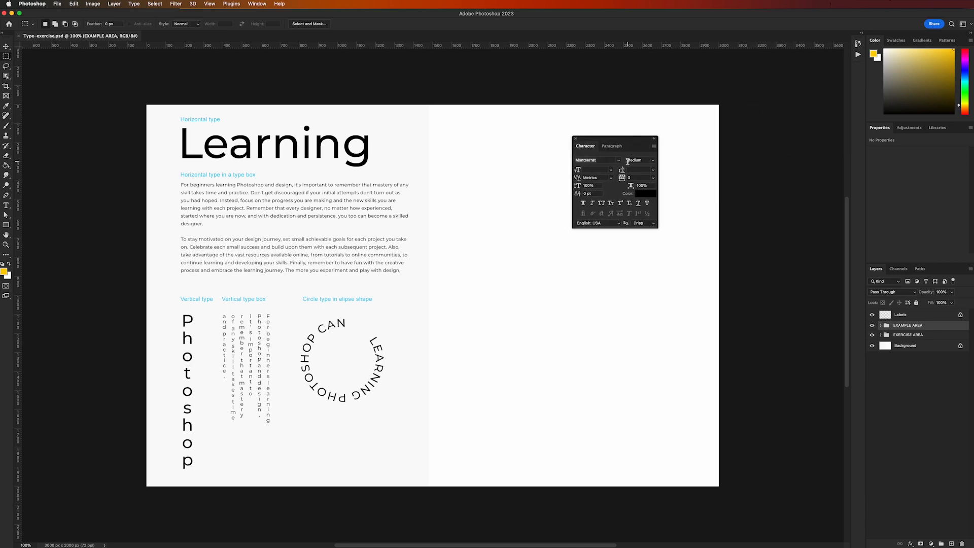
{"action": "left_click", "coordinate": [611, 147]}
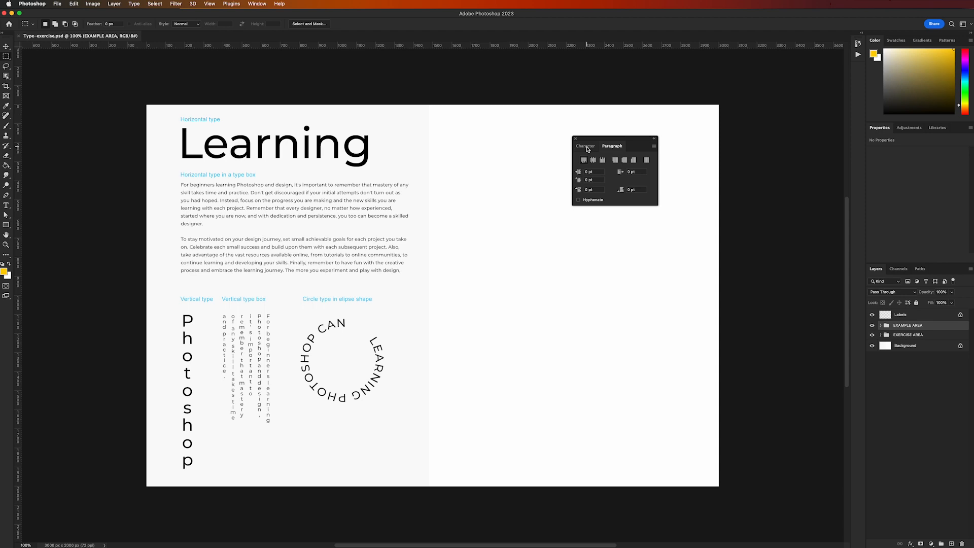
{"action": "left_click", "coordinate": [586, 147]}
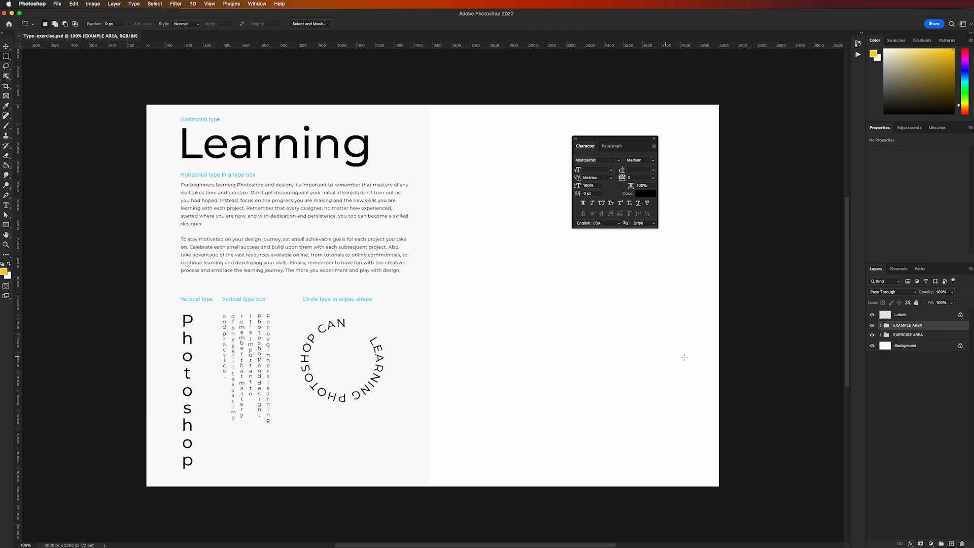
Step: Expand the EXAMPLE AREA group and open the "Learning" heading for editing with the Horizontal Type tool, viewing its paragraph and character settings
{"action": "left_click", "coordinate": [881, 325]}
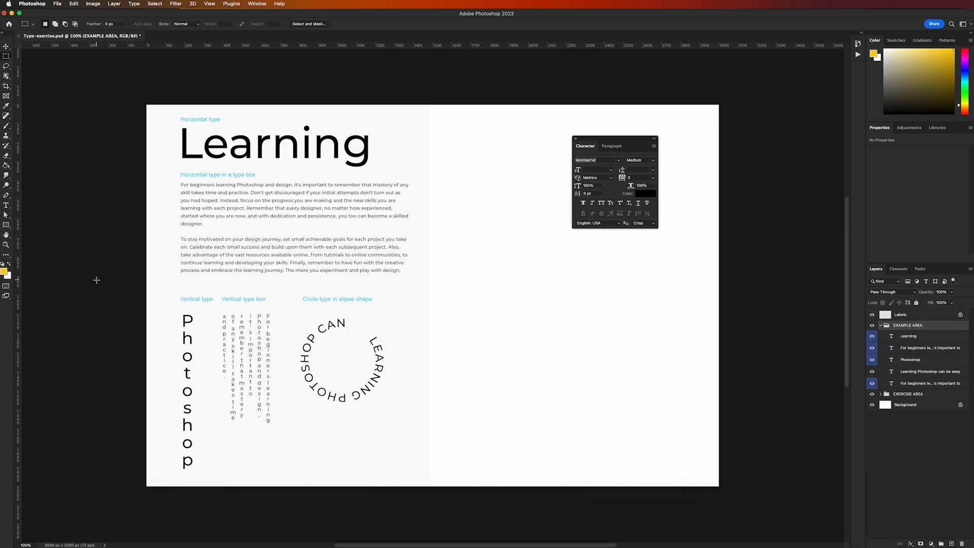
{"action": "left_click", "coordinate": [6, 205]}
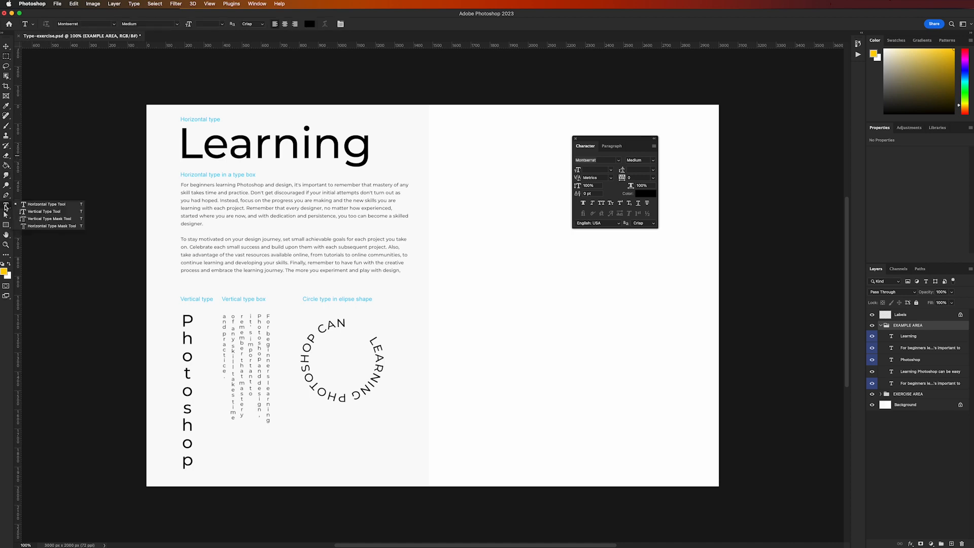
{"action": "left_click", "coordinate": [7, 207]}
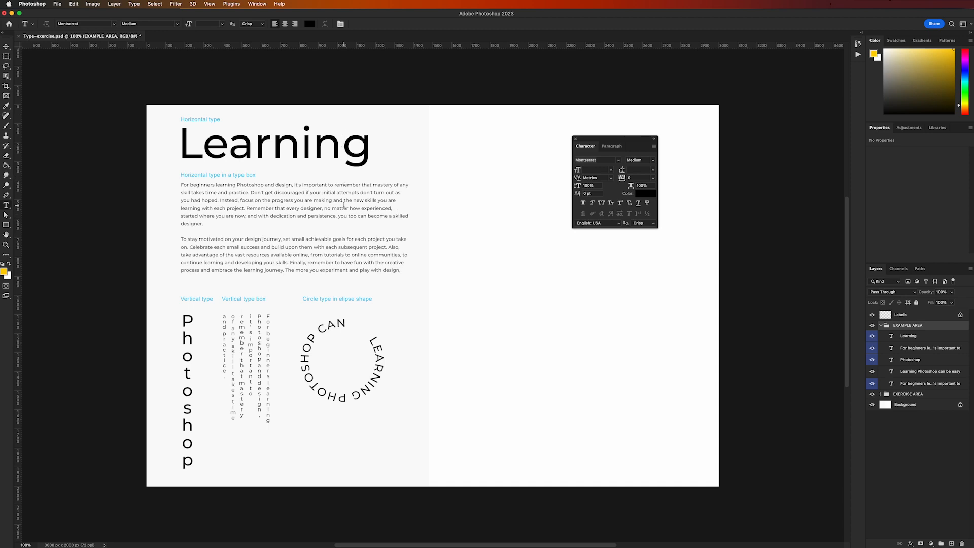
{"action": "left_click", "coordinate": [342, 144]}
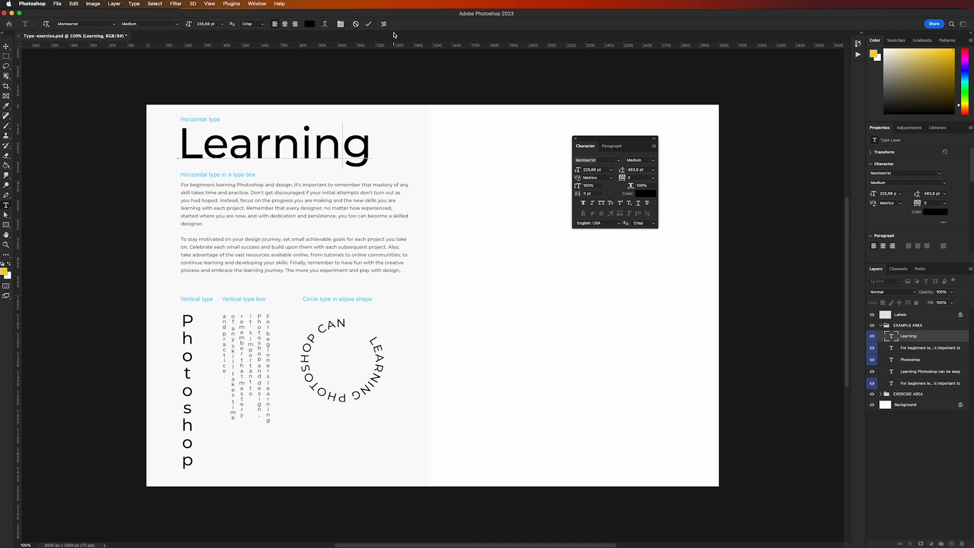
{"action": "left_click", "coordinate": [618, 148]}
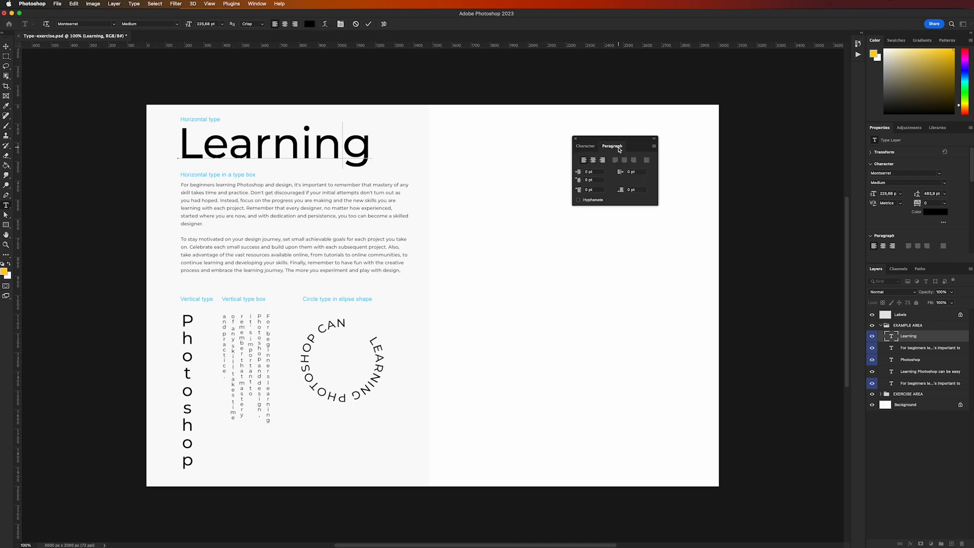
{"action": "left_click", "coordinate": [588, 150]}
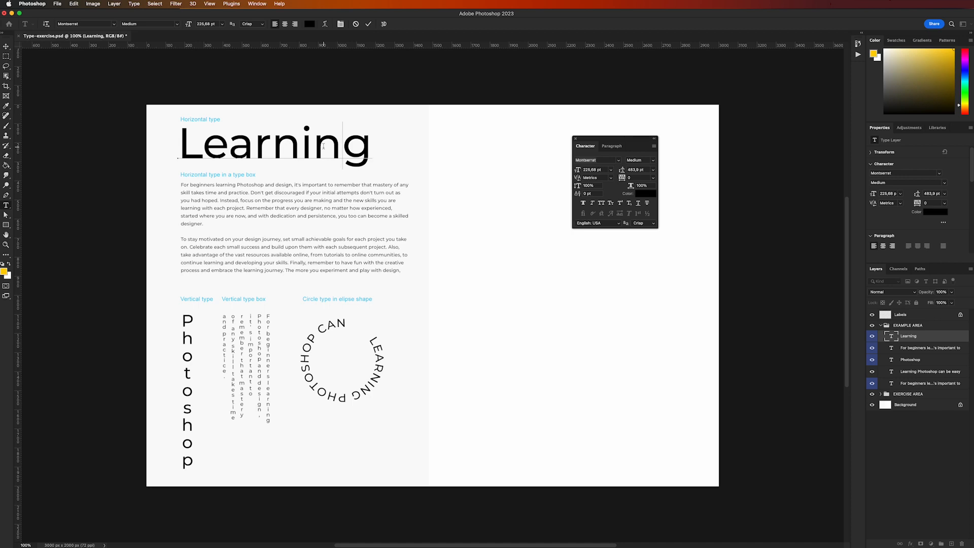
{"action": "key", "text": "super+v"}
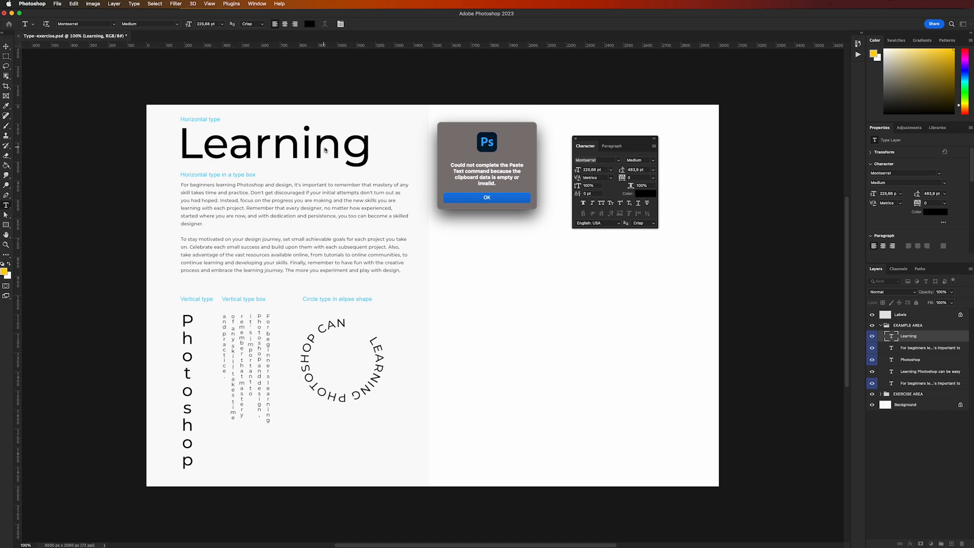
{"action": "left_click", "coordinate": [480, 199]}
{"action": "left_click", "coordinate": [344, 150]}
{"action": "type", "text": "t"}
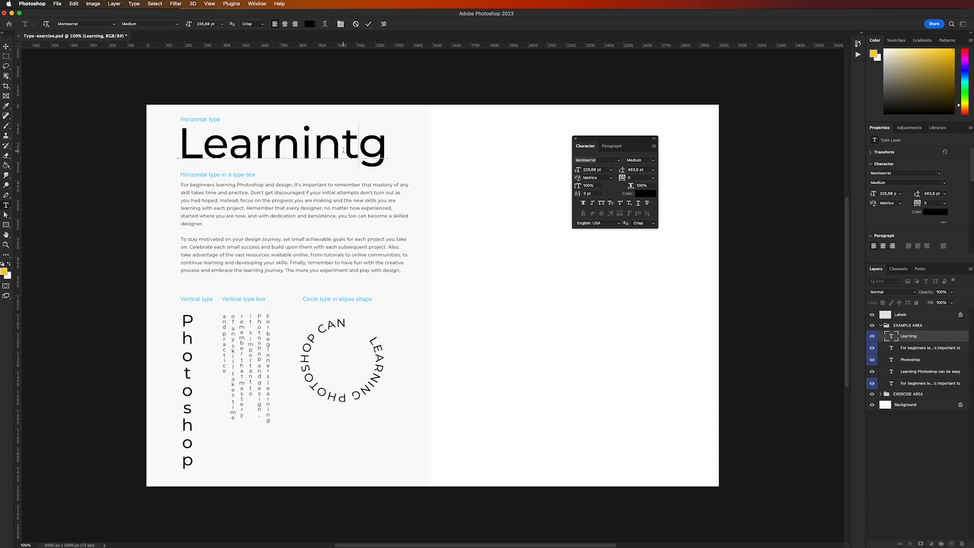
{"action": "key", "text": "BackSpace"}
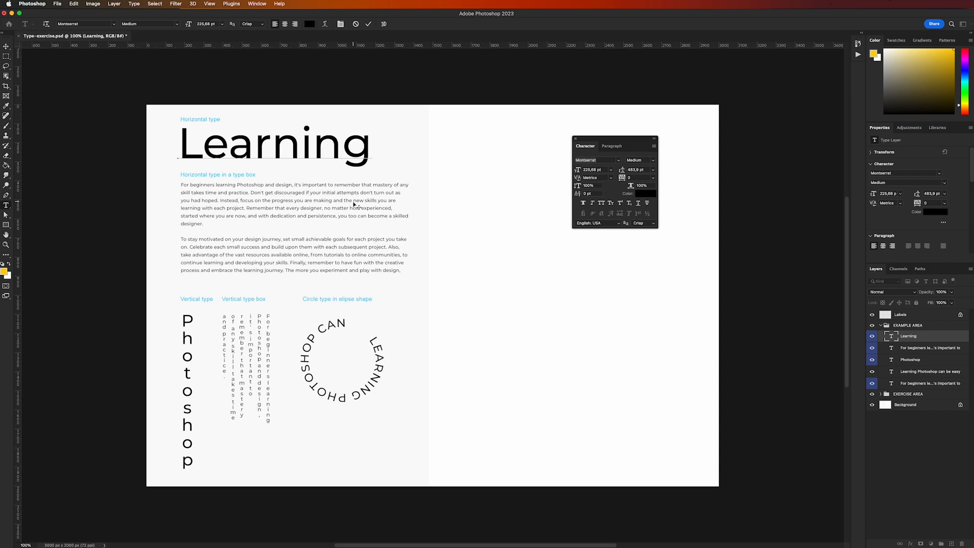
Step: Leave the "Learning" heading's text editing with the Move tool, re-enter it with the Type tool and exit again
{"action": "left_click", "coordinate": [6, 46]}
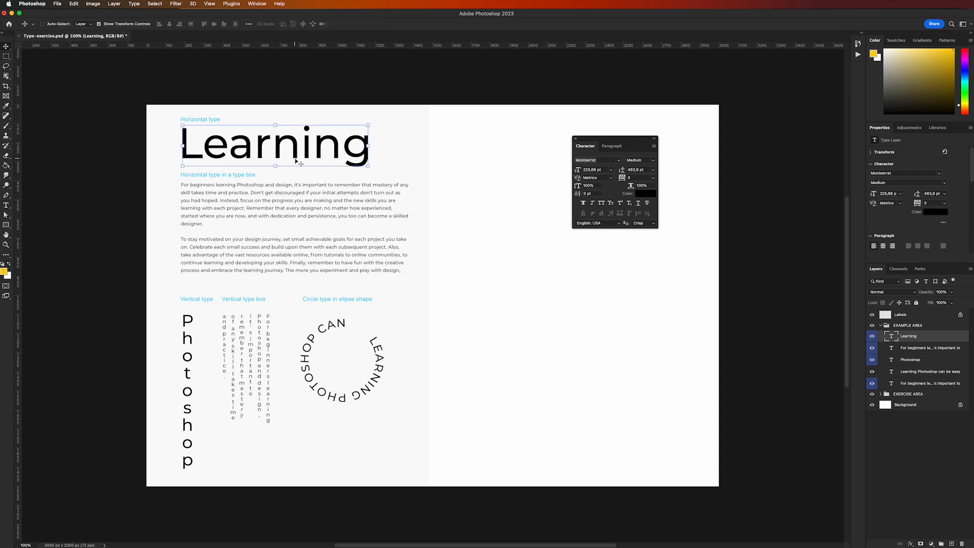
{"action": "key", "text": "t"}
{"action": "left_click", "coordinate": [350, 135]}
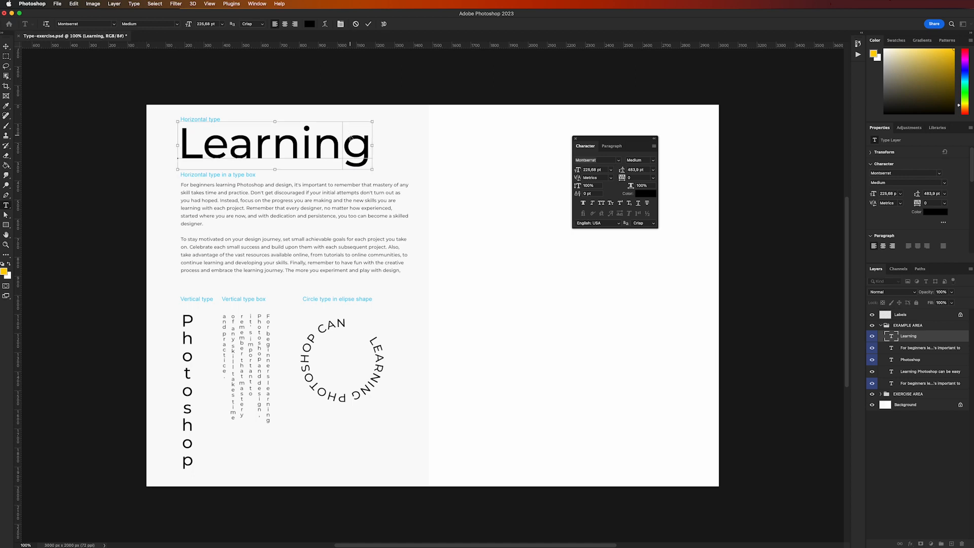
{"action": "key", "text": "Escape"}
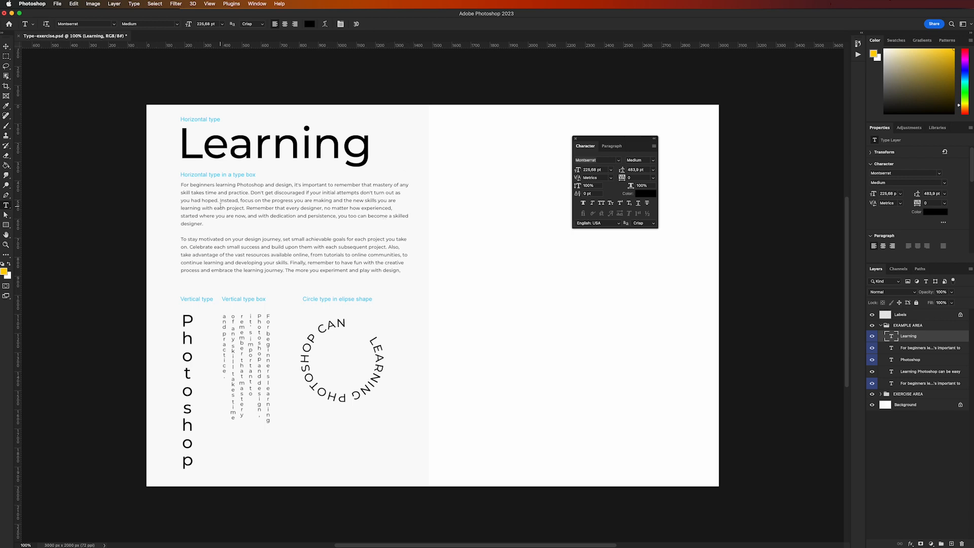
Step: Open the vertical "Photoshop" text for editing with the Vertical Type tool
{"action": "left_click", "coordinate": [5, 208]}
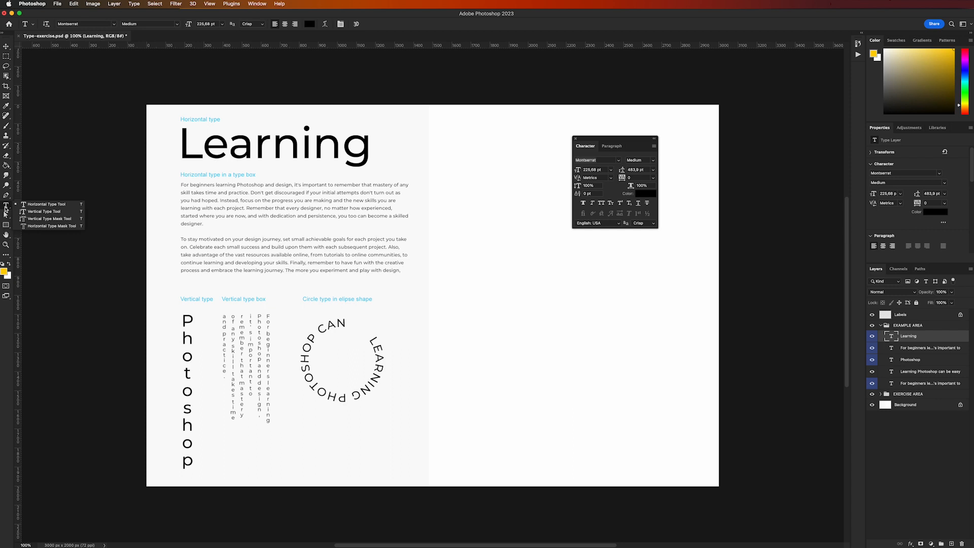
{"action": "left_click", "coordinate": [31, 211]}
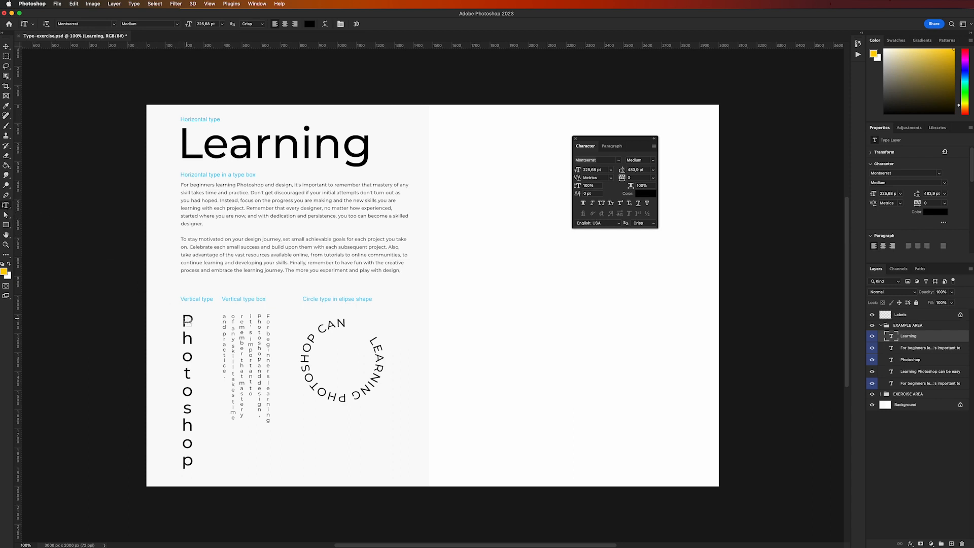
{"action": "mouse_move", "coordinate": [187, 329]}
{"action": "left_mouse_down"}
{"action": "mouse_move", "coordinate": [205, 441]}
{"action": "mouse_move", "coordinate": [201, 334]}
{"action": "left_mouse_up"}
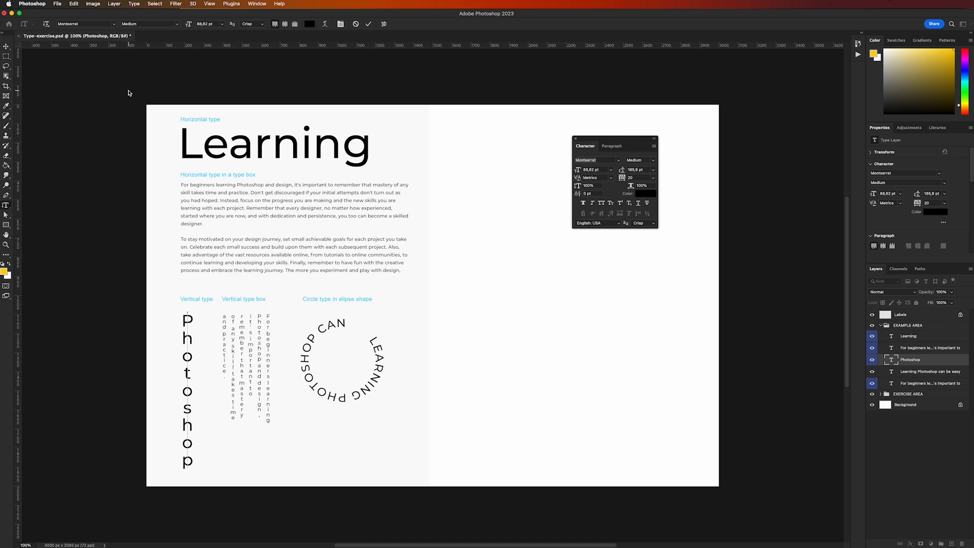
Step: Toggle the "Photoshop" text's orientation between vertical and horizontal twice, leaving it vertical
{"action": "left_click", "coordinate": [46, 24]}
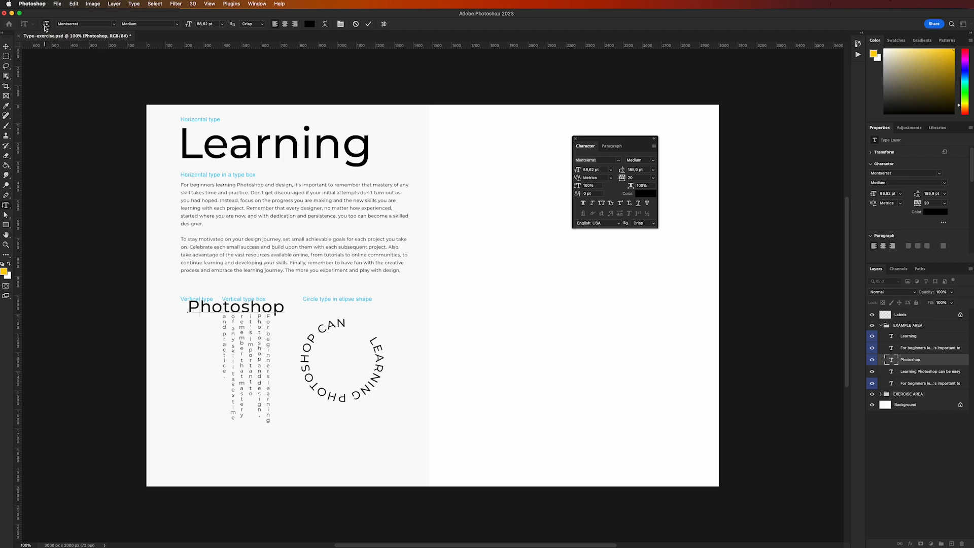
{"action": "left_click", "coordinate": [45, 24]}
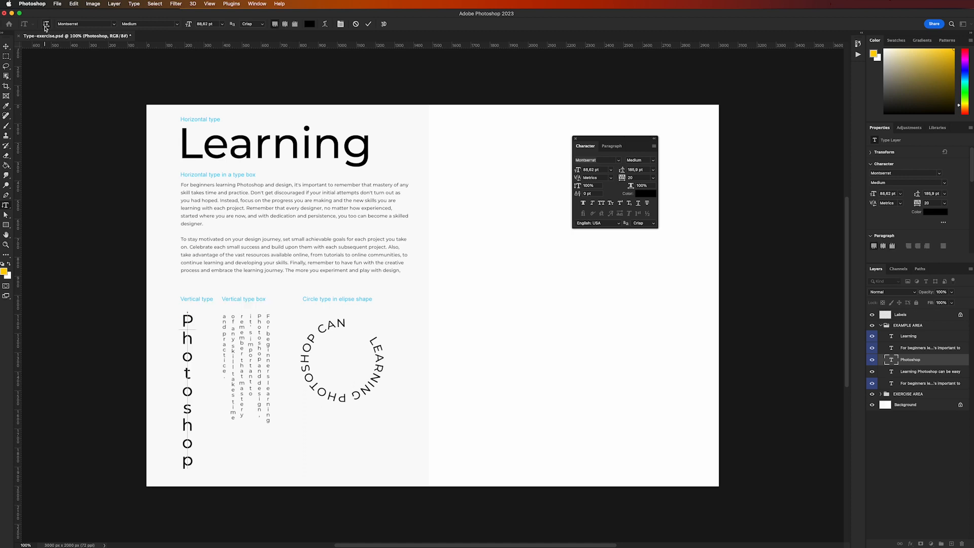
{"action": "left_click", "coordinate": [46, 24]}
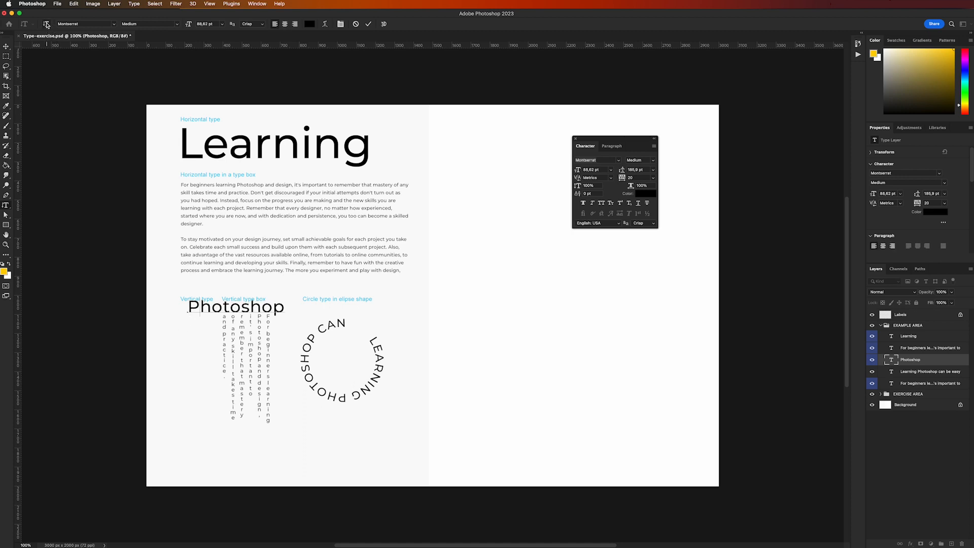
{"action": "left_click", "coordinate": [47, 25]}
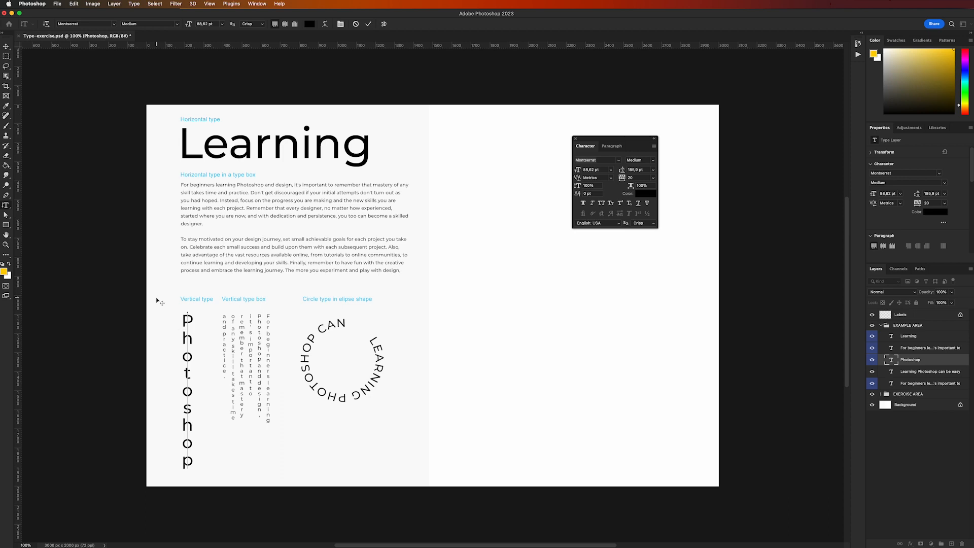
Step: Select all of the vertical "Photoshop" text, set its font size to 48 pt and commit the edit
{"action": "left_click_drag", "start_coordinate": [187, 315], "coordinate": [202, 489]}
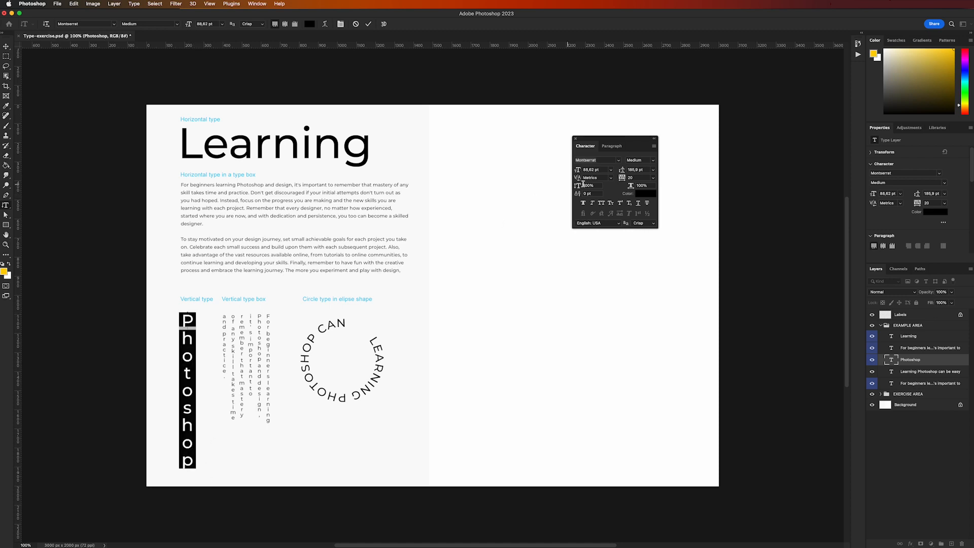
{"action": "left_click", "coordinate": [612, 170]}
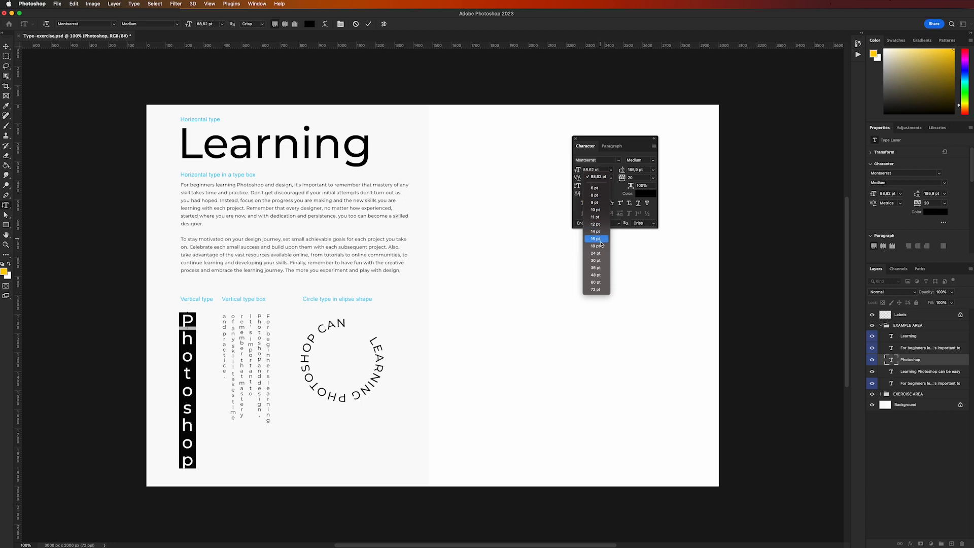
{"action": "left_click", "coordinate": [596, 275]}
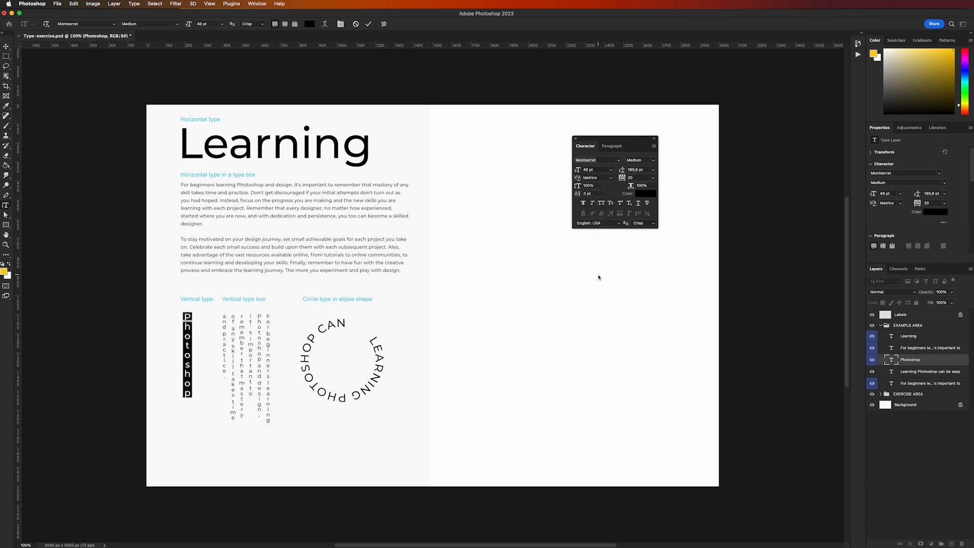
{"action": "left_click", "coordinate": [478, 265]}
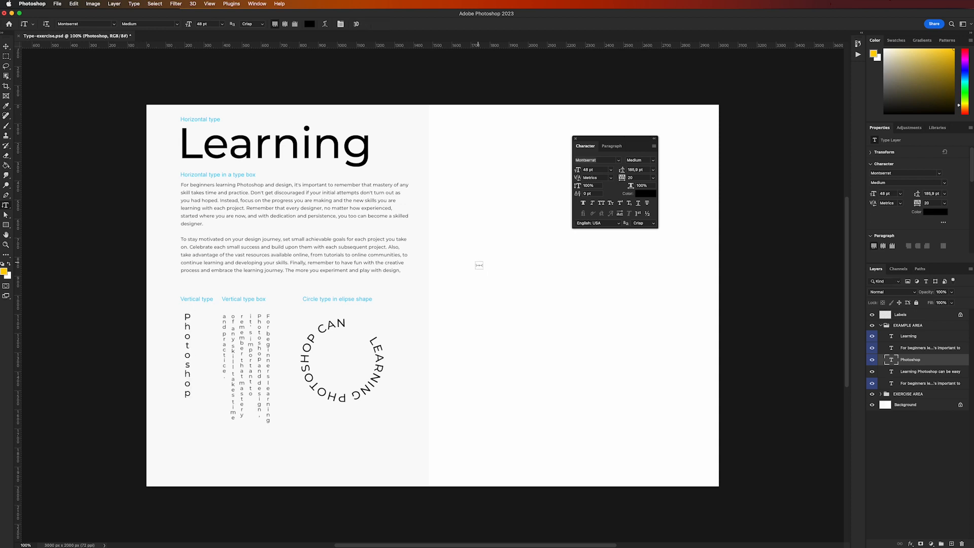
Step: Open the circular text for editing, examine where it sits on its ellipse path, and switch to the Horizontal Type tool
{"action": "left_click", "coordinate": [334, 327]}
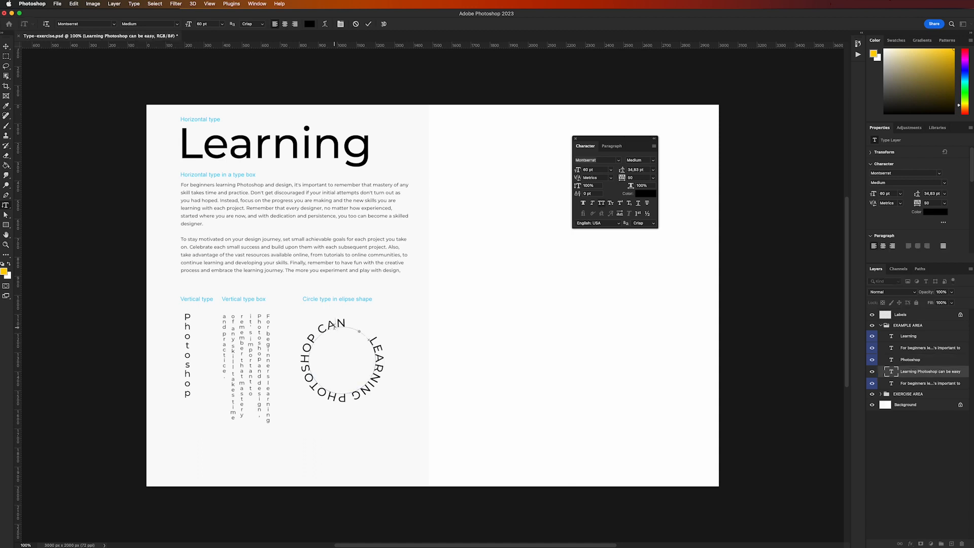
{"action": "left_click_drag", "start_coordinate": [347, 325], "coordinate": [333, 337]}
{"action": "left_click_drag", "start_coordinate": [5, 205], "coordinate": [23, 205]}
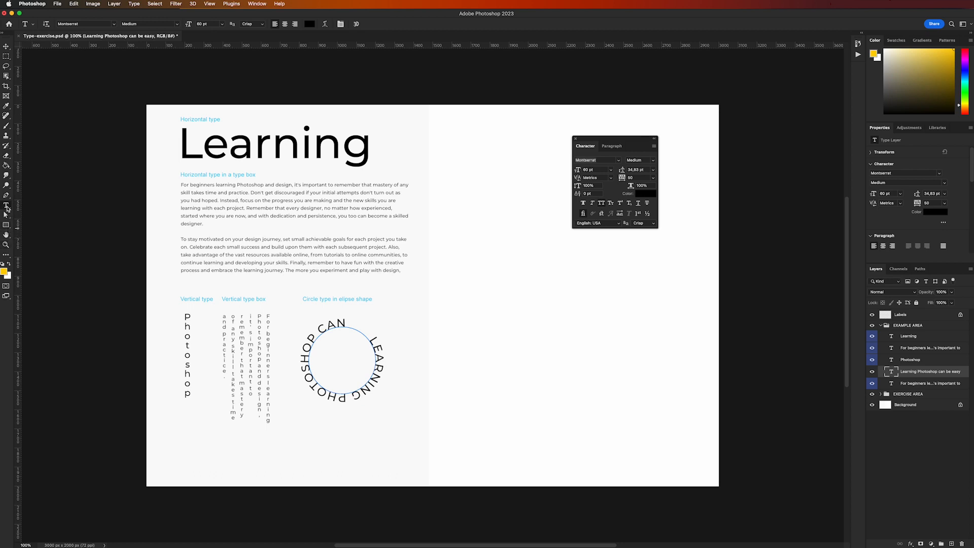
{"action": "left_click_drag", "start_coordinate": [6, 215], "coordinate": [17, 216]}
{"action": "left_click", "coordinate": [6, 206]}
Step: Re-enter the circular text for editing and select all of its characters to check its extent along the ellipse
{"action": "left_click", "coordinate": [364, 335]}
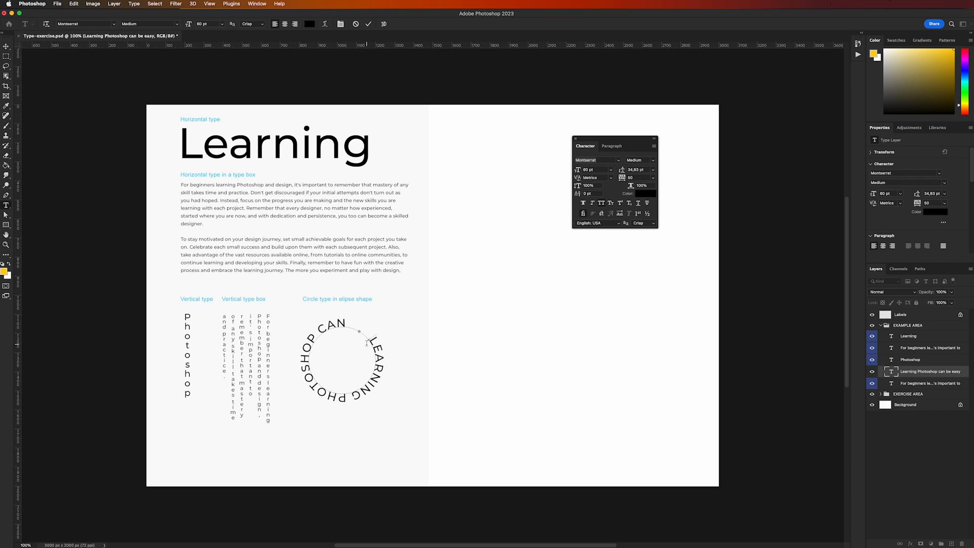
{"action": "key", "text": "super+a"}
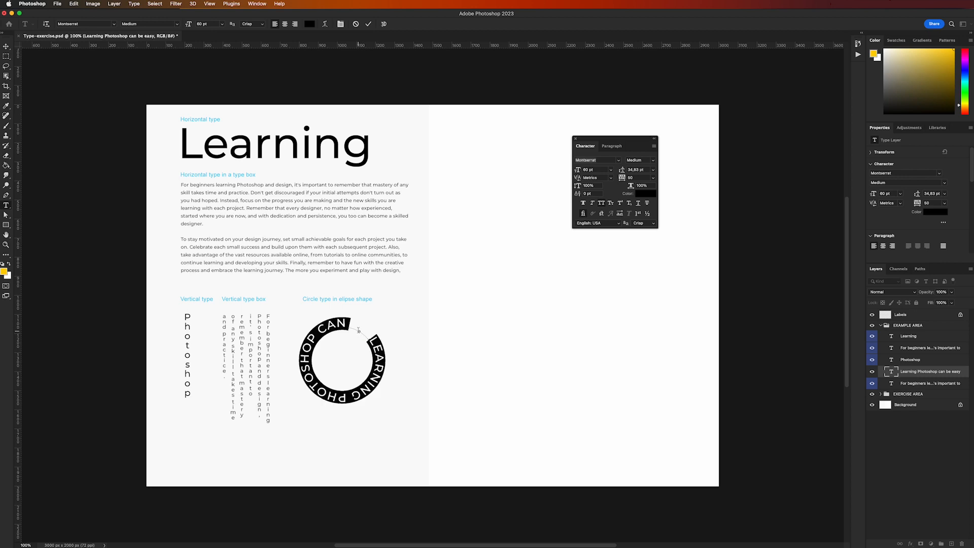
{"action": "left_click", "coordinate": [361, 326]}
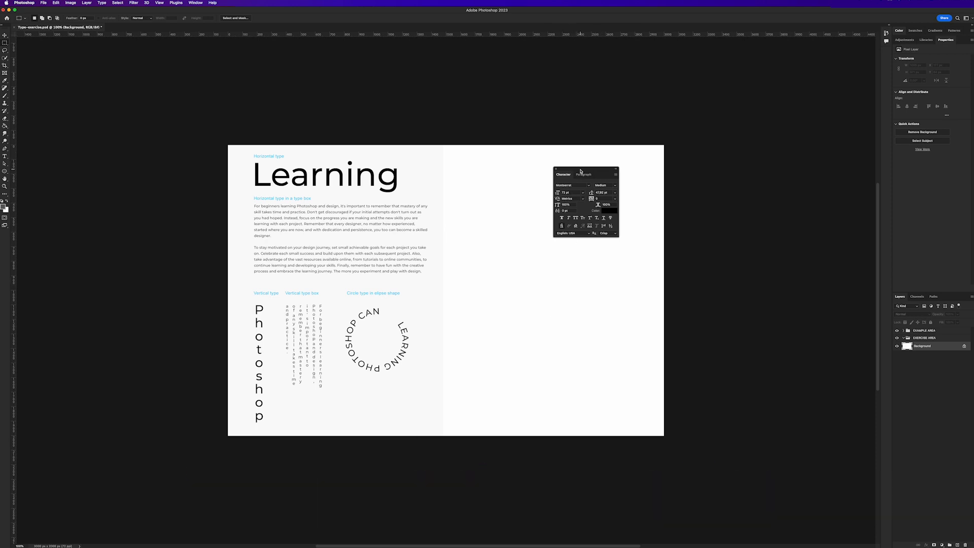
Step: Move the Character panel off the exercise area, hide the EXAMPLE AREA group and activate the Horizontal Type tool
{"action": "left_click_drag", "start_coordinate": [581, 172], "coordinate": [395, 164]}
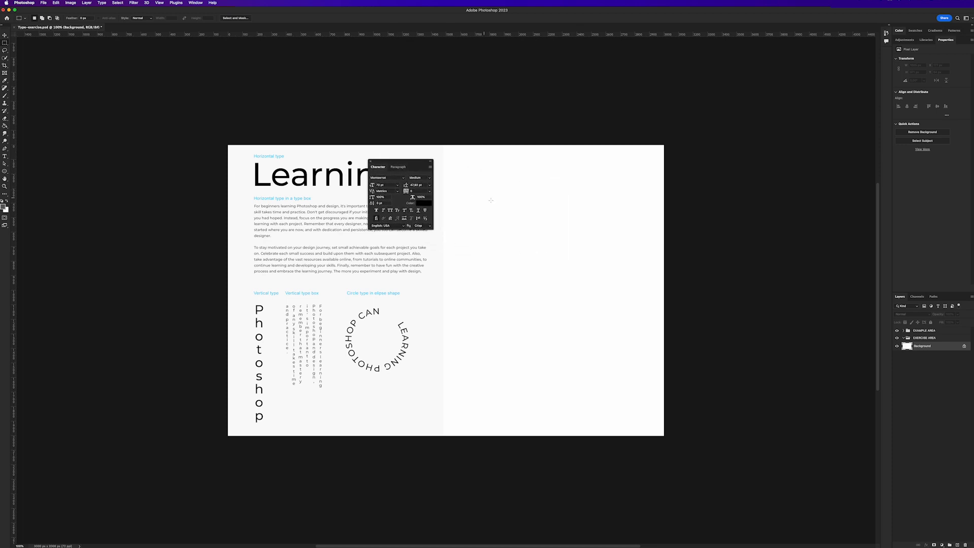
{"action": "left_click", "coordinate": [896, 330]}
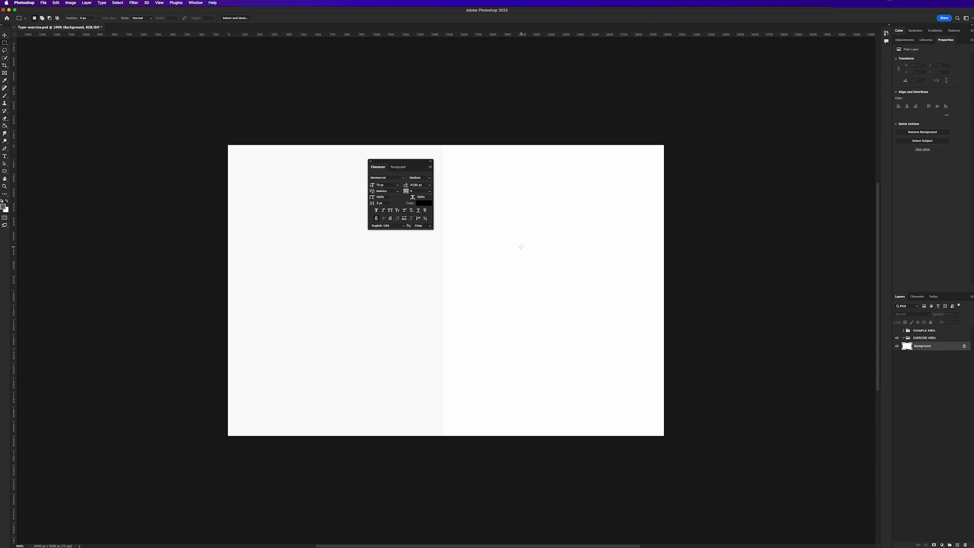
{"action": "key", "text": "t"}
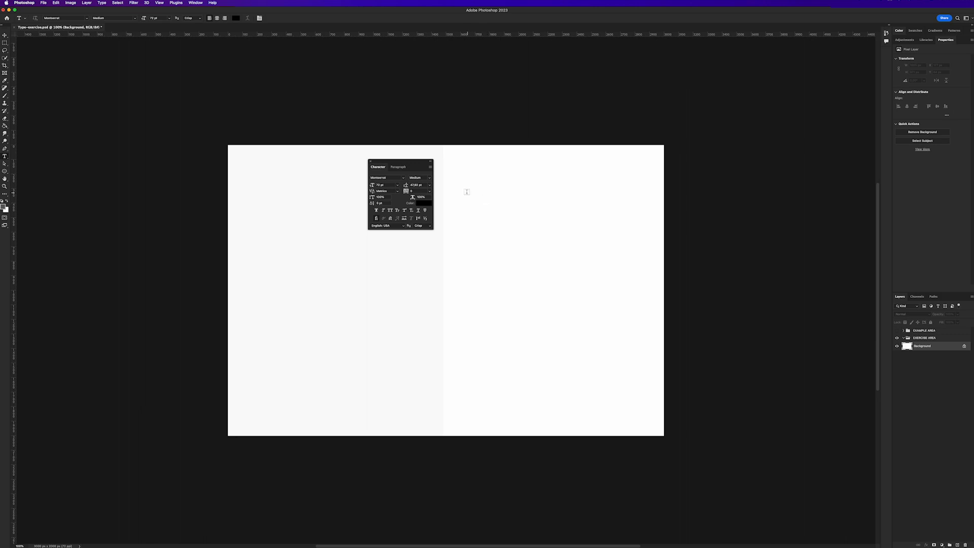
Step: Try a smaller preset font size for new text
{"action": "left_click", "coordinate": [403, 178]}
{"action": "left_click", "coordinate": [404, 178]}
{"action": "left_click", "coordinate": [398, 186]}
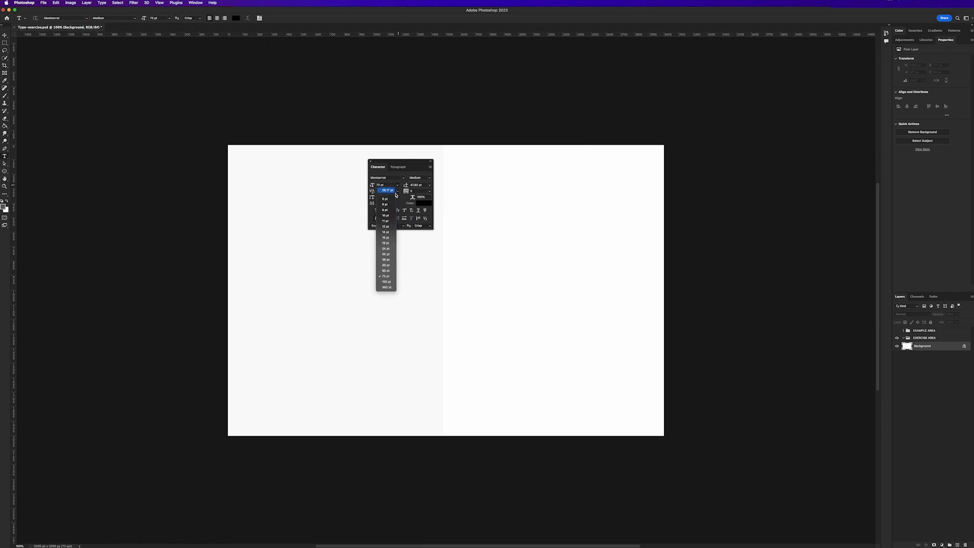
{"action": "left_click", "coordinate": [385, 243]}
Step: Browse the available fonts, search for Arial and Montserrat, and choose Montserrat Medium for new text
{"action": "left_click", "coordinate": [404, 178]}
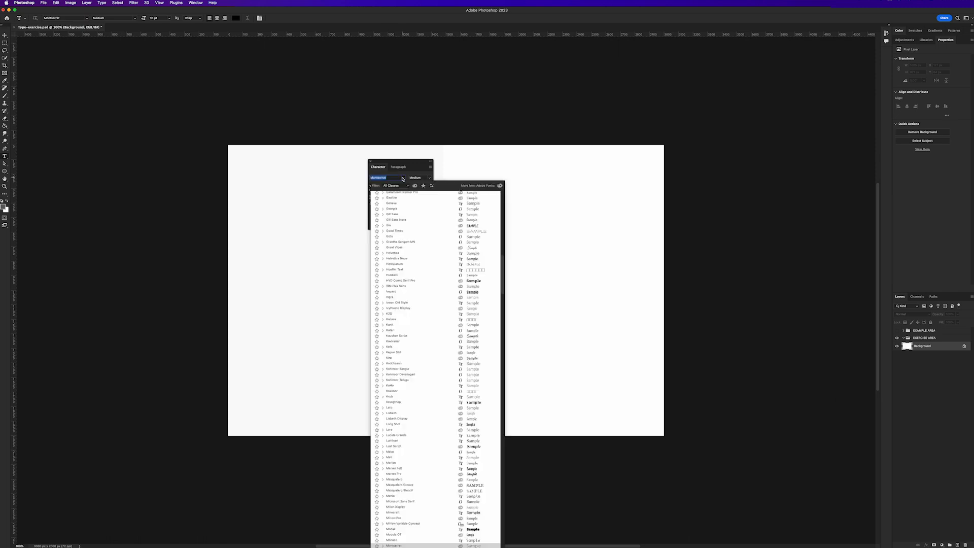
{"action": "scroll", "coordinate": [403, 236], "scroll_direction": "down", "scroll_amount": 5}
{"action": "scroll", "coordinate": [403, 237], "scroll_direction": "up", "scroll_amount": 10}
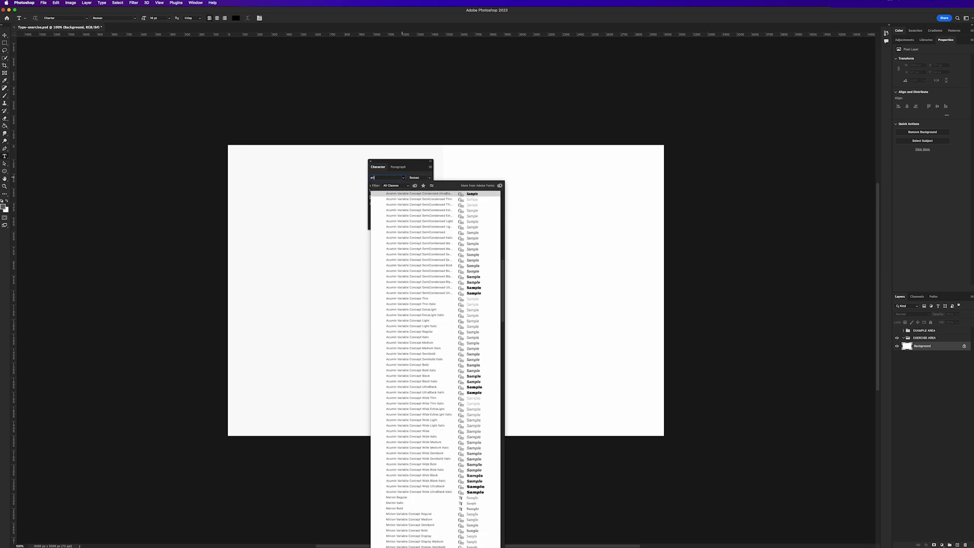
{"action": "type", "text": "arial"}
{"action": "key", "text": "BackSpace"}
{"action": "key", "text": "BackSpace"}
{"action": "key", "text": "BackSpace"}
{"action": "key", "text": "BackSpace"}
{"action": "key", "text": "BackSpace"}
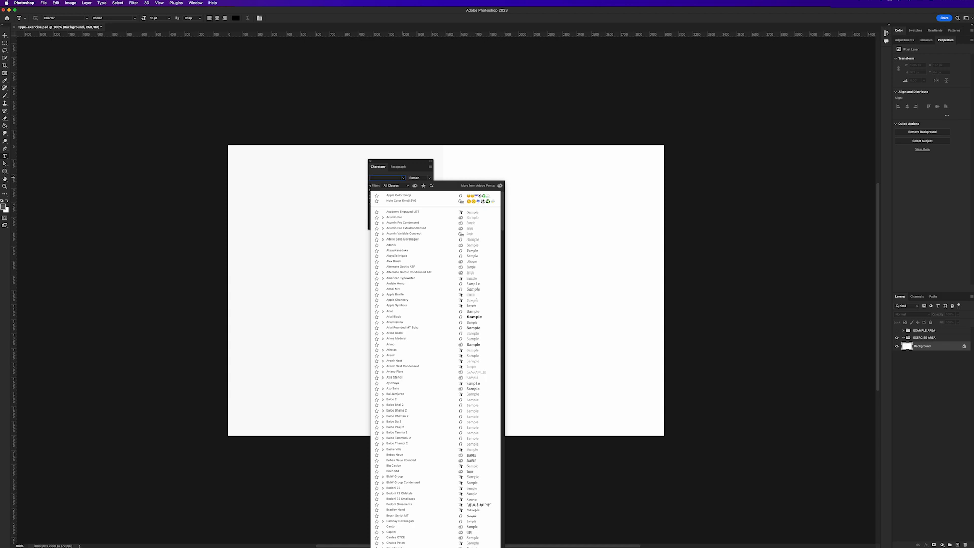
{"action": "type", "text": "monts"}
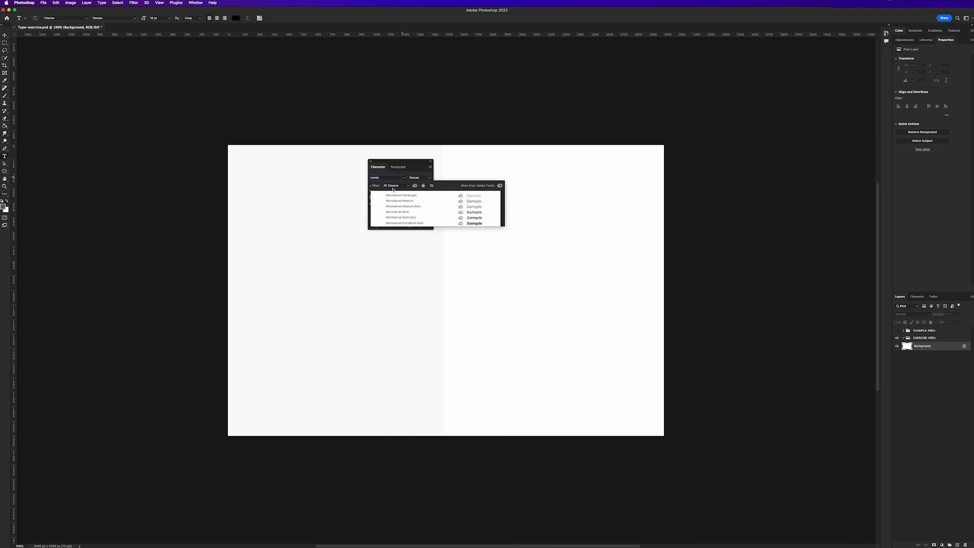
{"action": "left_click", "coordinate": [395, 201]}
Step: Set the font size to 50 pt and add the text "Hello, nice to have you here" on the right page
{"action": "left_click_drag", "start_coordinate": [389, 185], "coordinate": [310, 180]}
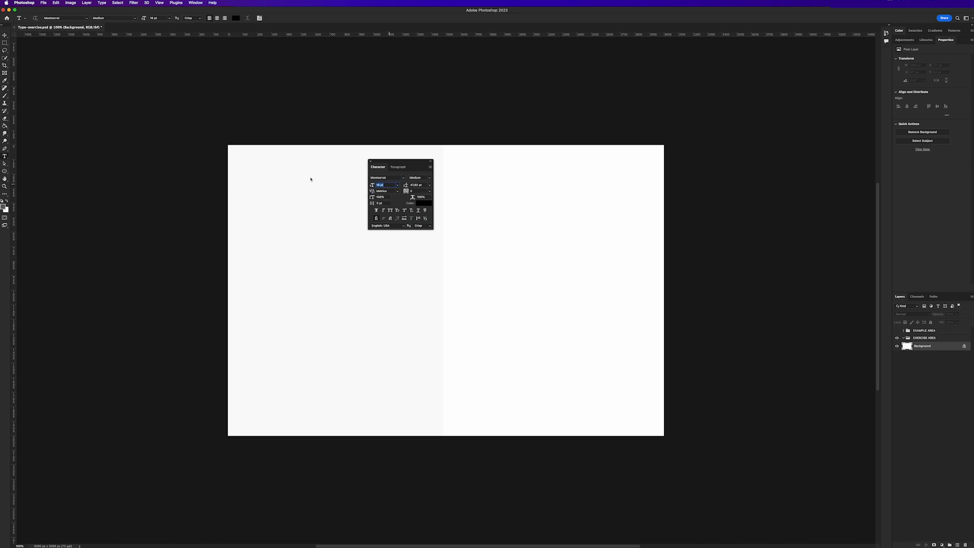
{"action": "type", "text": "50"}
{"action": "left_click", "coordinate": [484, 196]}
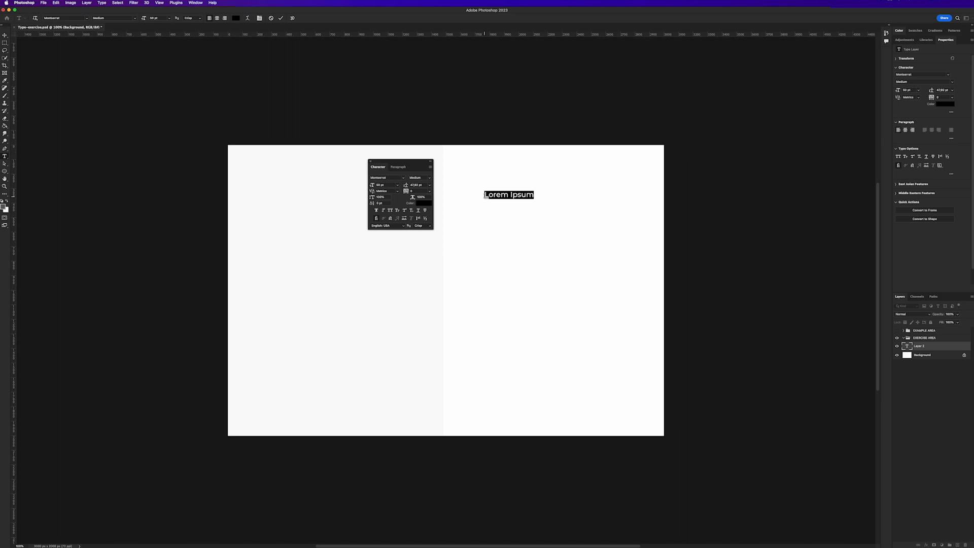
{"action": "type", "text": "Hello, nice to ha ve you"}
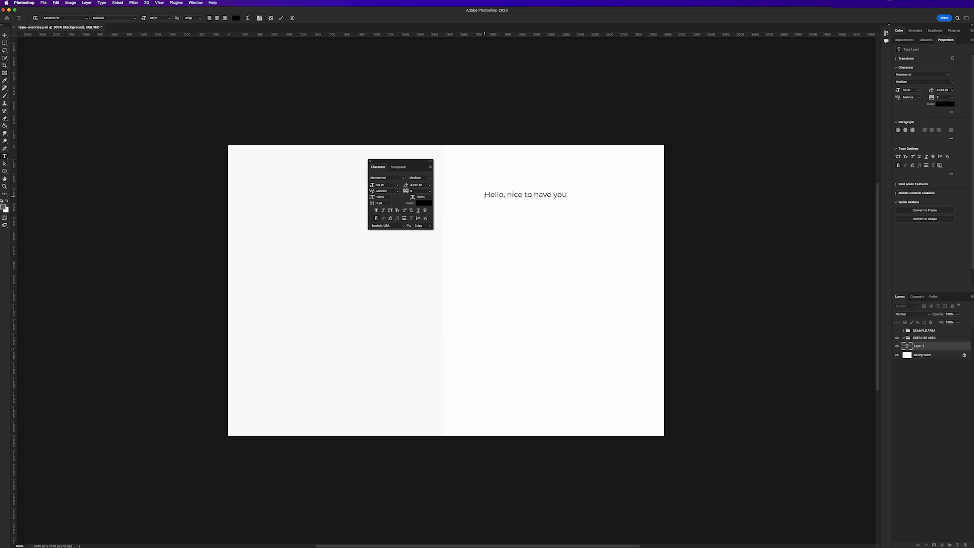
{"action": "type", "text": " her"}
{"action": "key", "text": "super"}
{"action": "key", "text": "super+Return"}
Step: Select the whole "Hello, nice to have you here" line and set its tracking to 100, increasing it further to 120
{"action": "left_click_drag", "start_coordinate": [585, 194], "coordinate": [451, 195]}
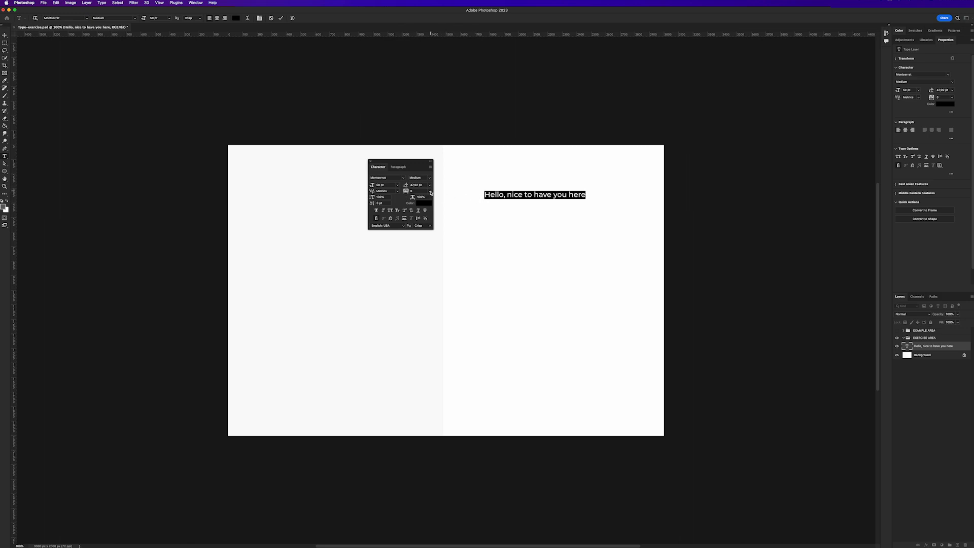
{"action": "left_click", "coordinate": [430, 192]}
{"action": "left_click", "coordinate": [423, 191]}
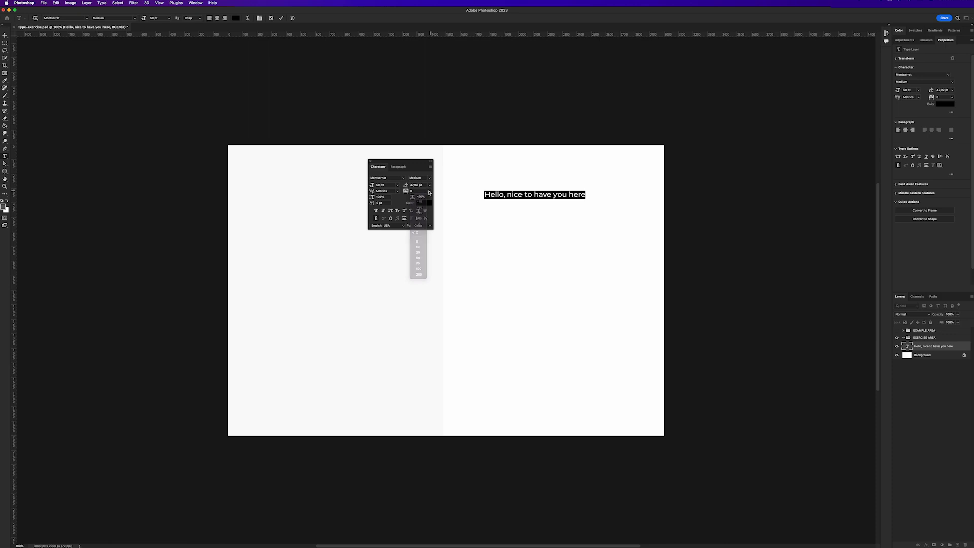
{"action": "type", "text": "100"}
{"action": "key", "text": "Return"}
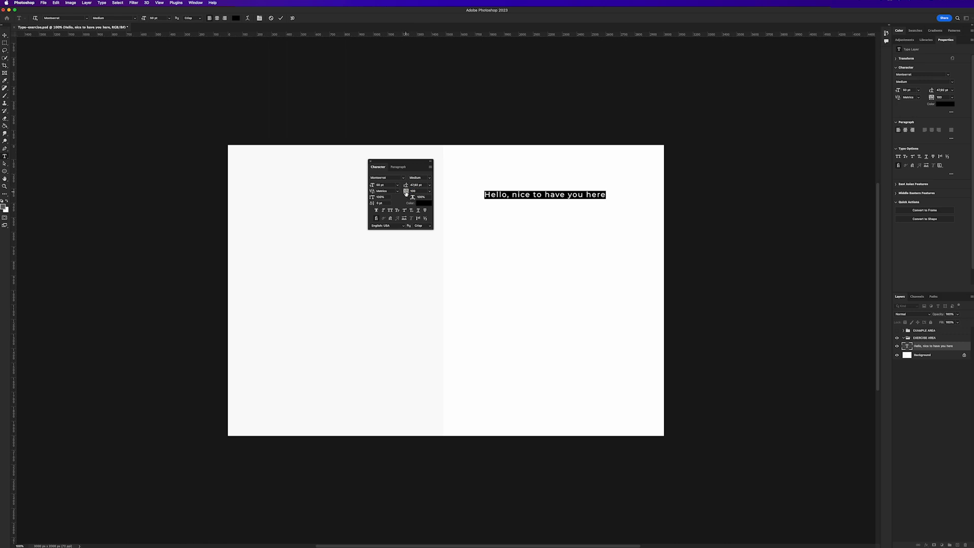
{"action": "mouse_move", "coordinate": [405, 193]}
{"action": "left_mouse_down"}
{"action": "mouse_move", "coordinate": [419, 192]}
{"action": "mouse_move", "coordinate": [406, 193]}
{"action": "left_mouse_up"}
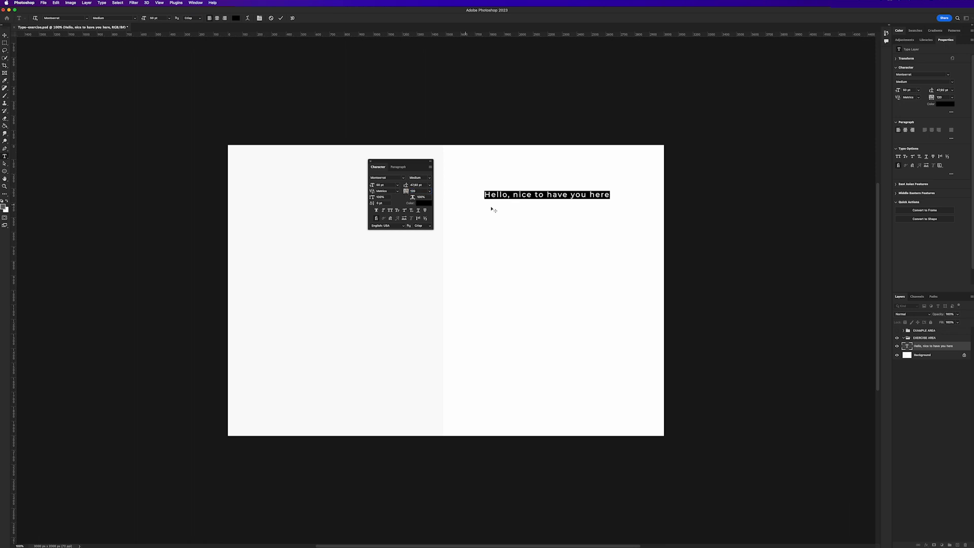
Step: Add a second line reading "this is the second line" below the greeting
{"action": "left_click", "coordinate": [611, 195]}
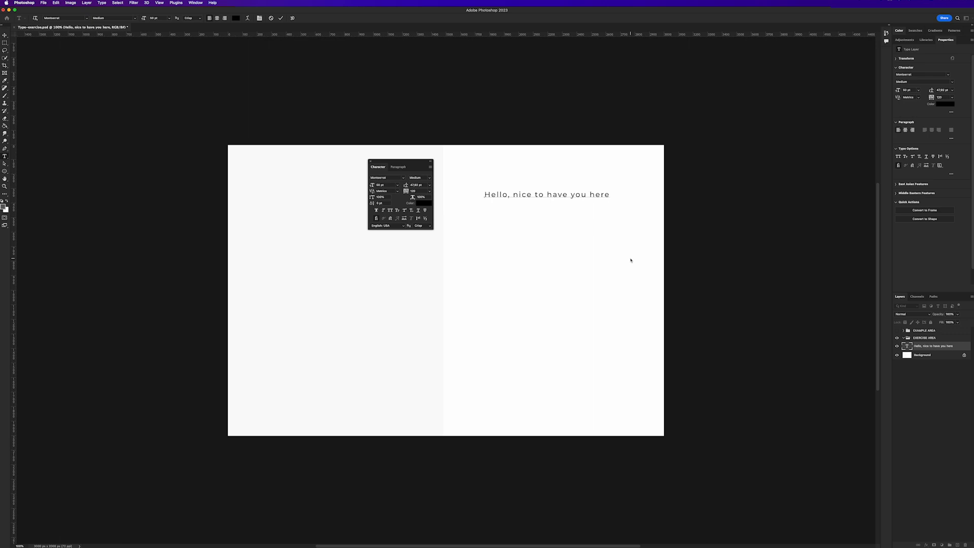
{"action": "type", "text": "at the"}
{"action": "key", "text": "BackSpace"}
{"action": "key", "text": "BackSpace"}
{"action": "key", "text": "BackSpace"}
{"action": "key", "text": "BackSpace"}
{"action": "key", "text": "BackSpace"}
{"action": "type", "text": "this is the secord line"}
Step: Set the leading of both lines to about 75 pt and move the text to the right page's upper left corner
{"action": "key", "text": "ctrl+a"}
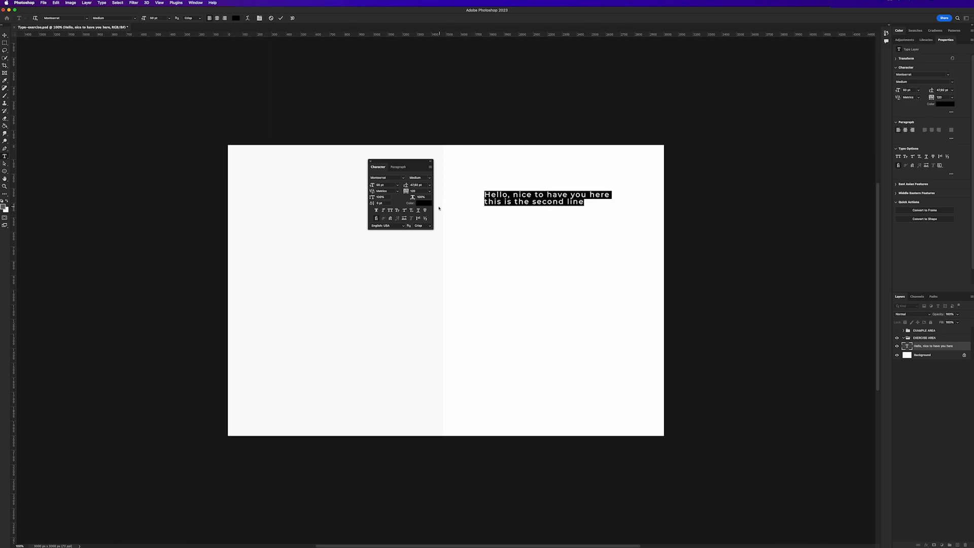
{"action": "left_click_drag", "start_coordinate": [406, 185], "coordinate": [416, 195]}
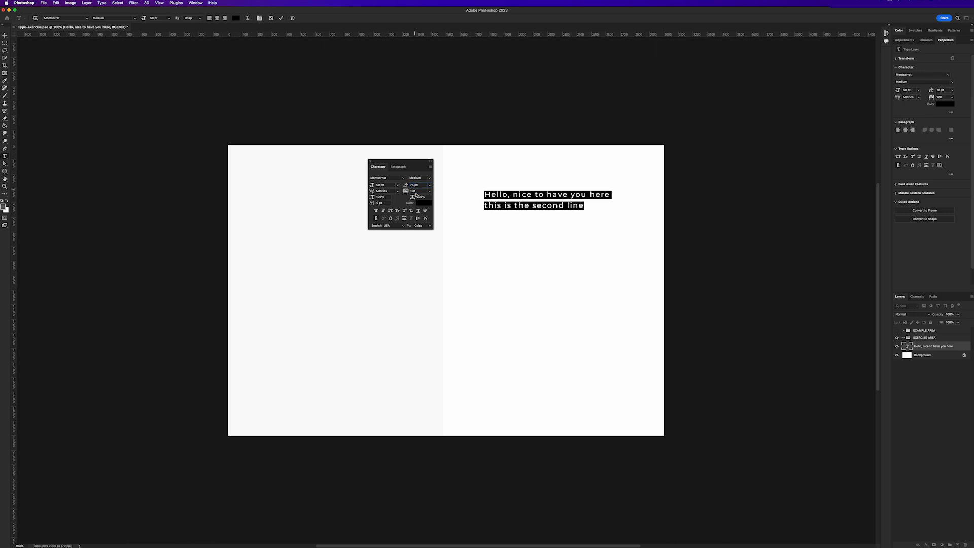
{"action": "left_click", "coordinate": [507, 210]}
{"action": "key", "text": "v"}
{"action": "left_click_drag", "start_coordinate": [510, 205], "coordinate": [485, 173]}
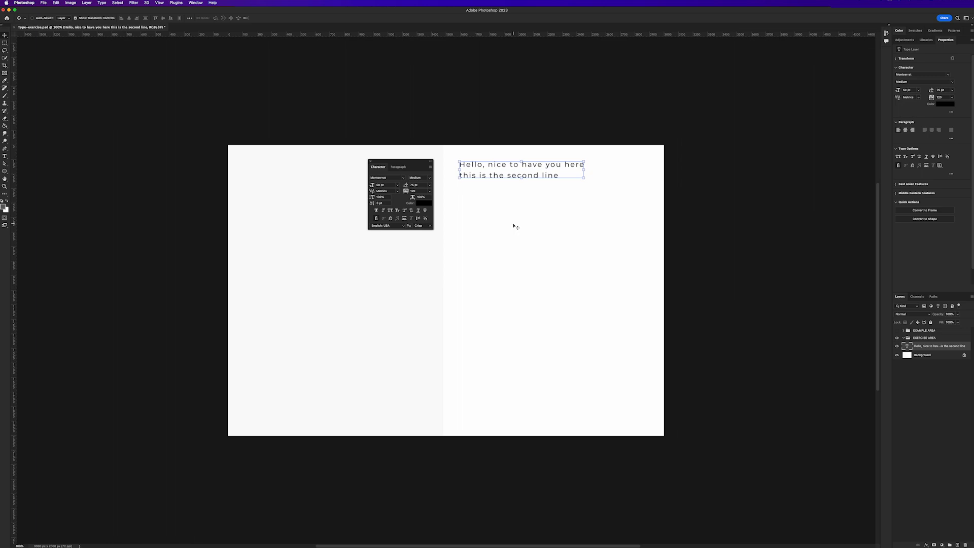
Step: Select both text lines and try centre and right paragraph alignment, leaving them centre-aligned
{"action": "key", "text": "t"}
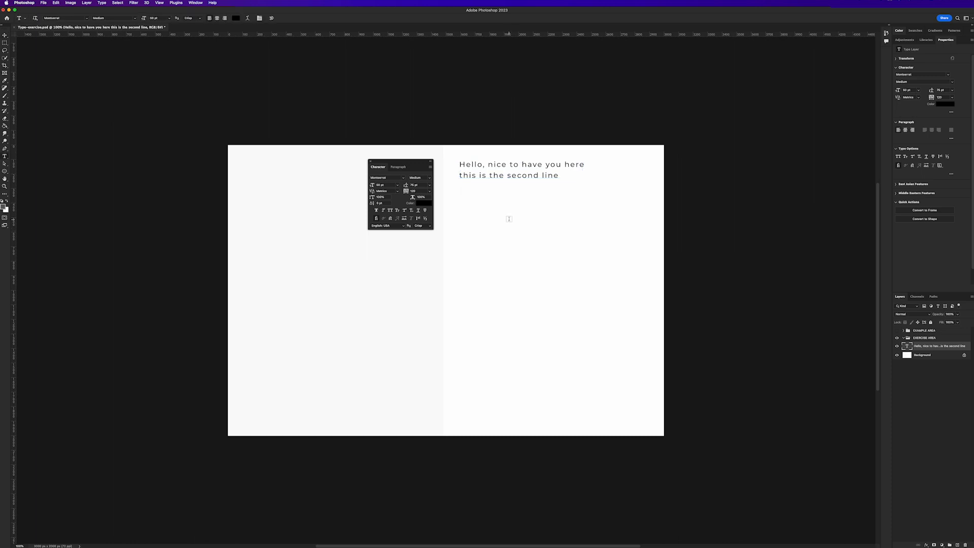
{"action": "left_click", "coordinate": [482, 164]}
{"action": "key", "text": "super+a"}
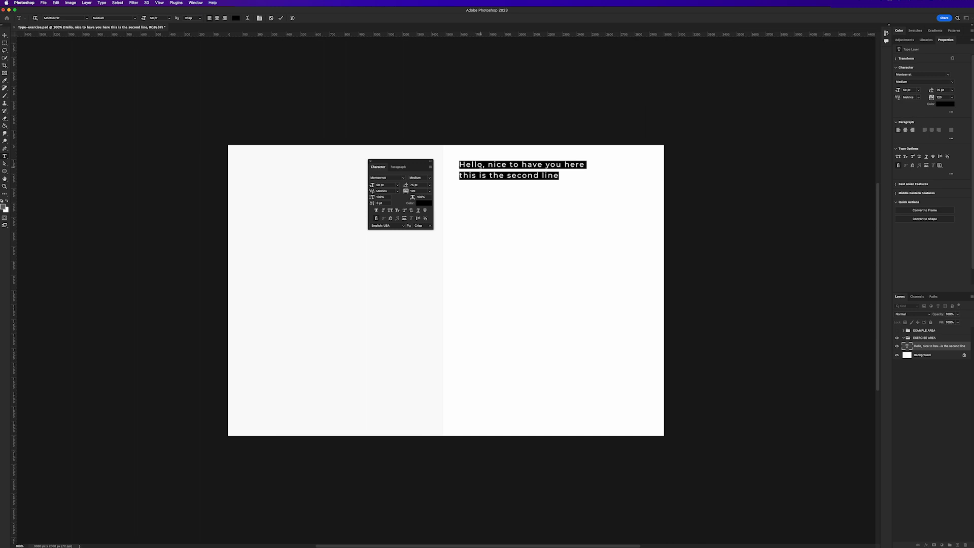
{"action": "left_click", "coordinate": [402, 168]}
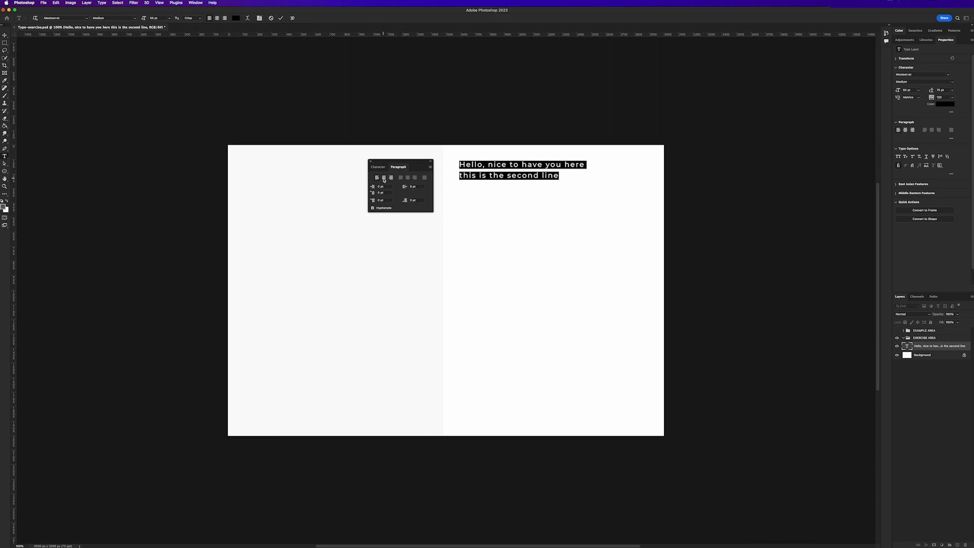
{"action": "left_click", "coordinate": [383, 178]}
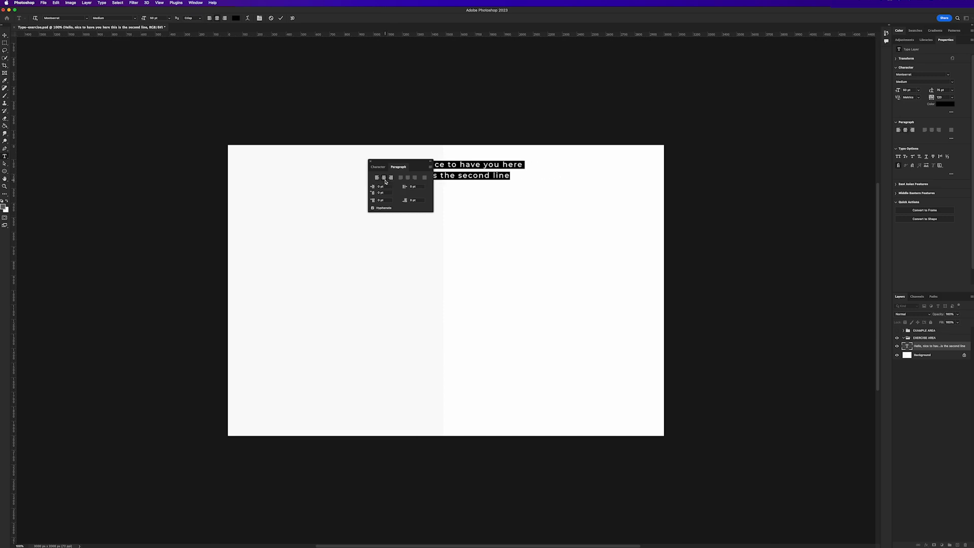
{"action": "left_click_drag", "start_coordinate": [394, 163], "coordinate": [352, 164]}
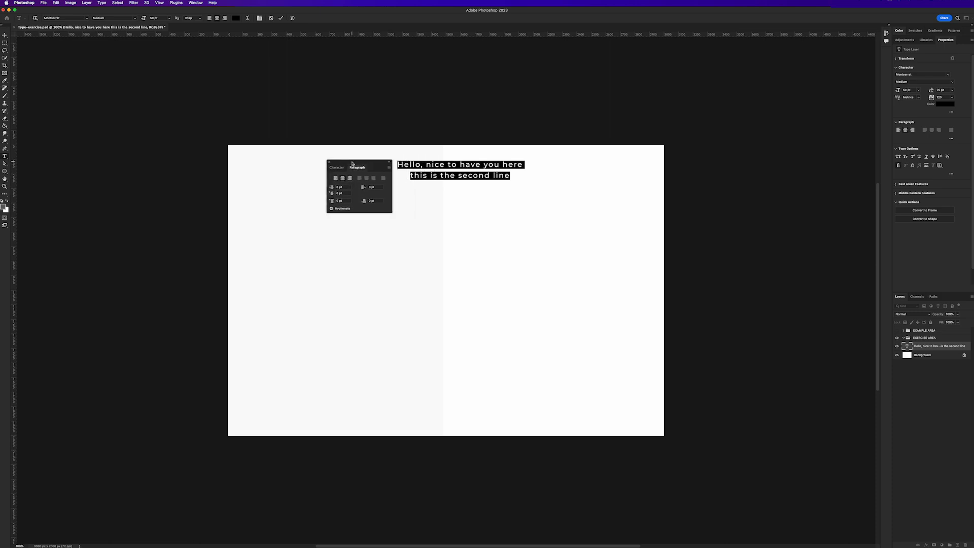
{"action": "left_click", "coordinate": [351, 178]}
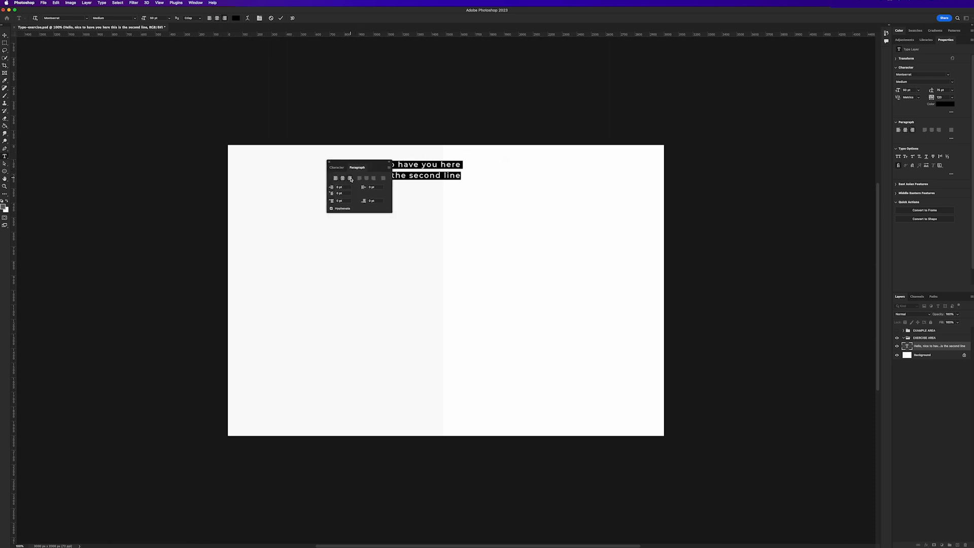
{"action": "left_click", "coordinate": [342, 179]}
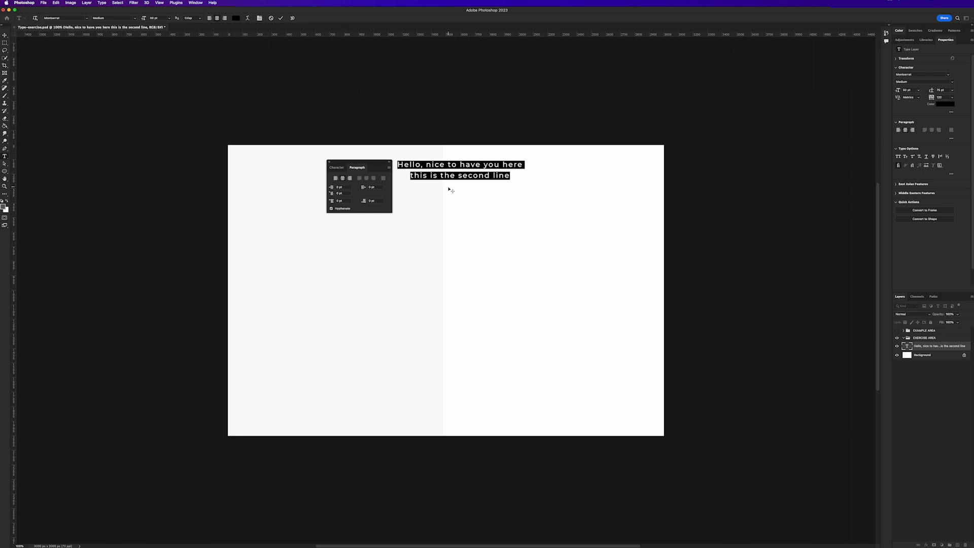
Step: Commit the text edit and move the centred two-line text to the upper middle of the right page
{"action": "key", "text": "super"}
{"action": "key", "text": "super+Return"}
{"action": "key", "text": "v"}
{"action": "left_click_drag", "start_coordinate": [450, 176], "coordinate": [548, 170]}
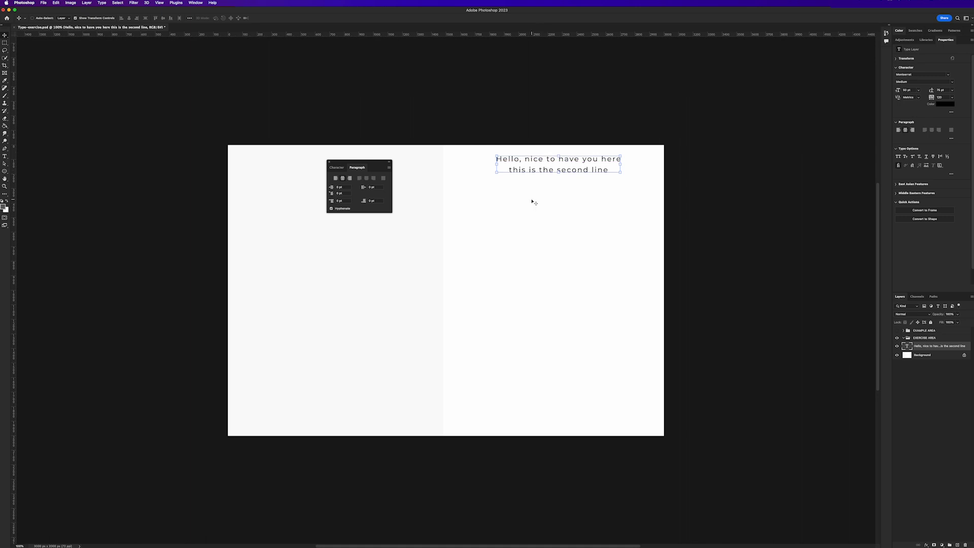
Step: Set the font size of the second line, "this is the second line", to 30 pt
{"action": "key", "text": "t"}
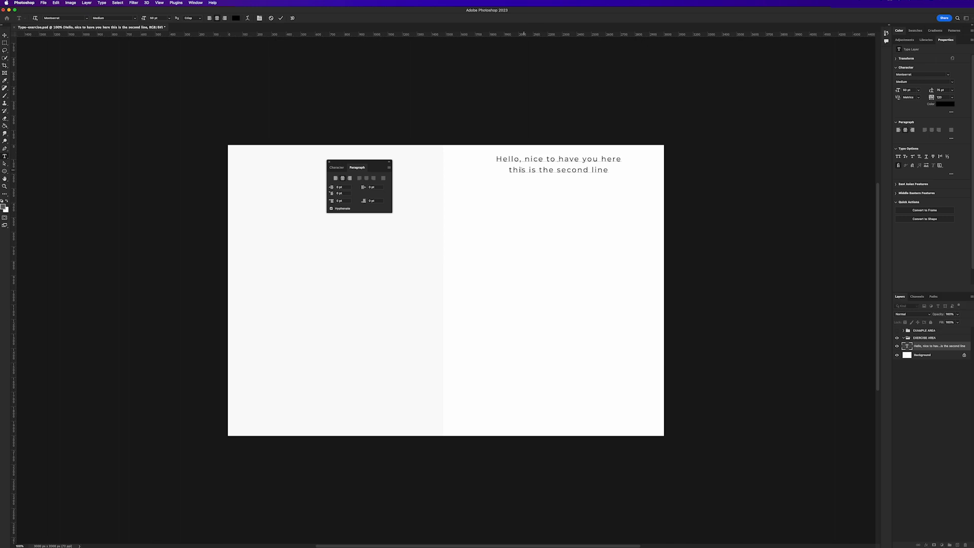
{"action": "left_click_drag", "start_coordinate": [509, 169], "coordinate": [611, 172]}
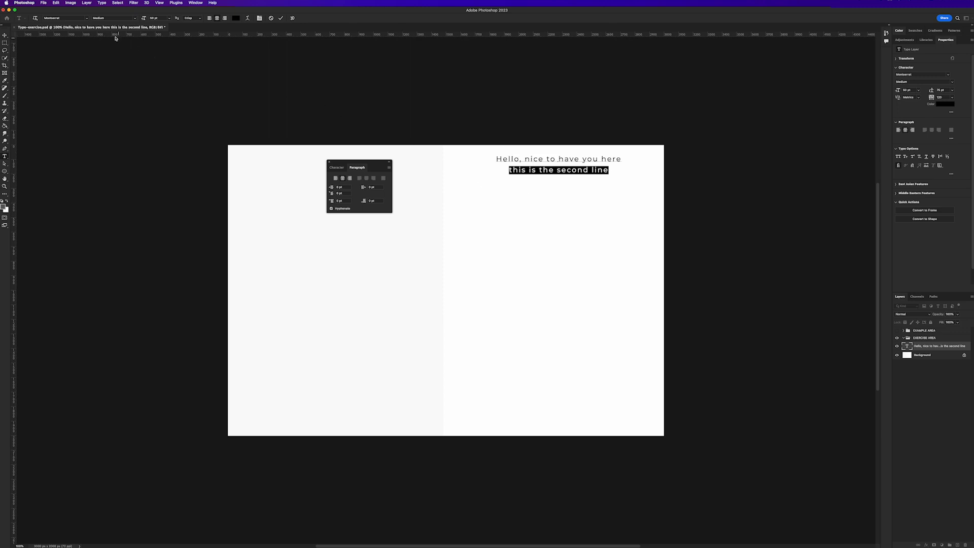
{"action": "left_click", "coordinate": [163, 18]}
{"action": "type", "text": "30"}
{"action": "key", "text": "Return"}
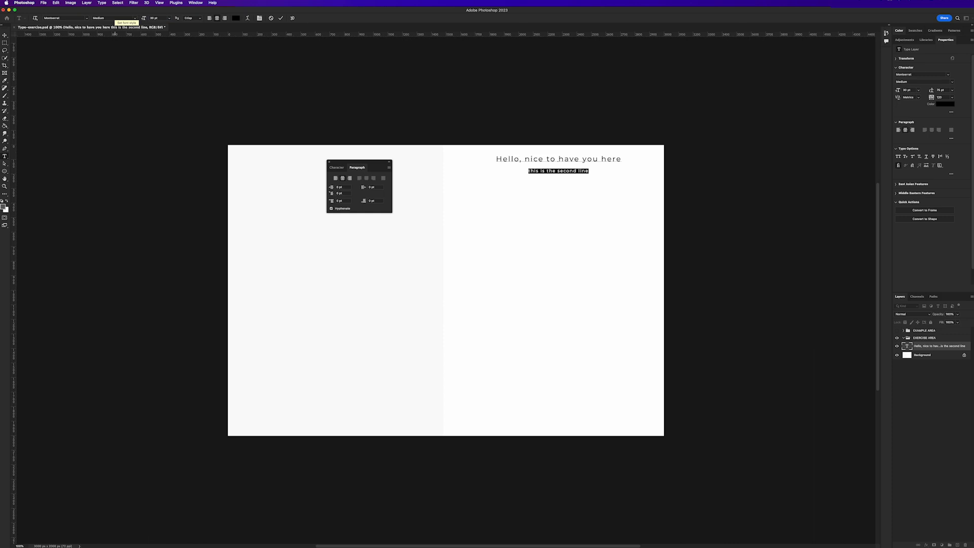
Step: Change the font of the second line, "this is the second line", to Arial Bold
{"action": "left_click", "coordinate": [74, 18]}
{"action": "type", "text": "arial"}
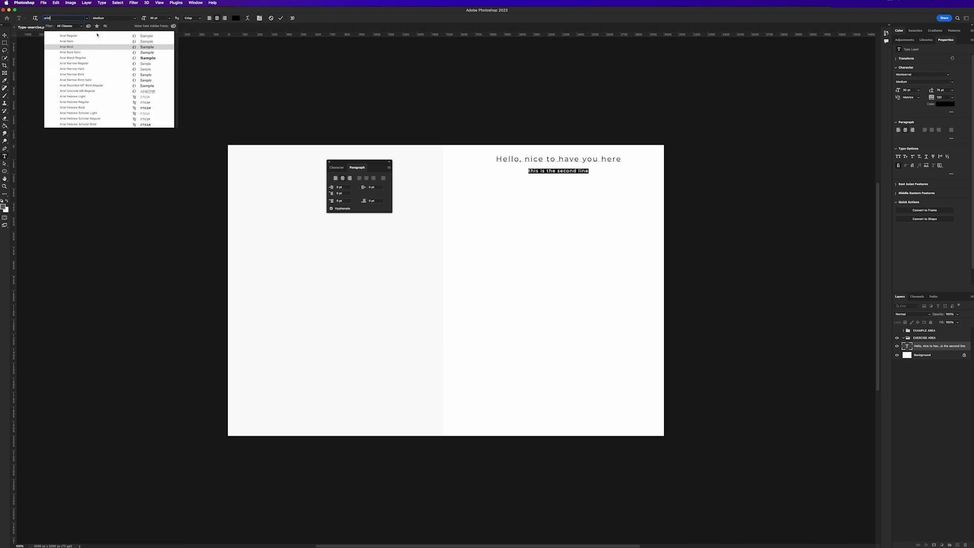
{"action": "left_click", "coordinate": [75, 48]}
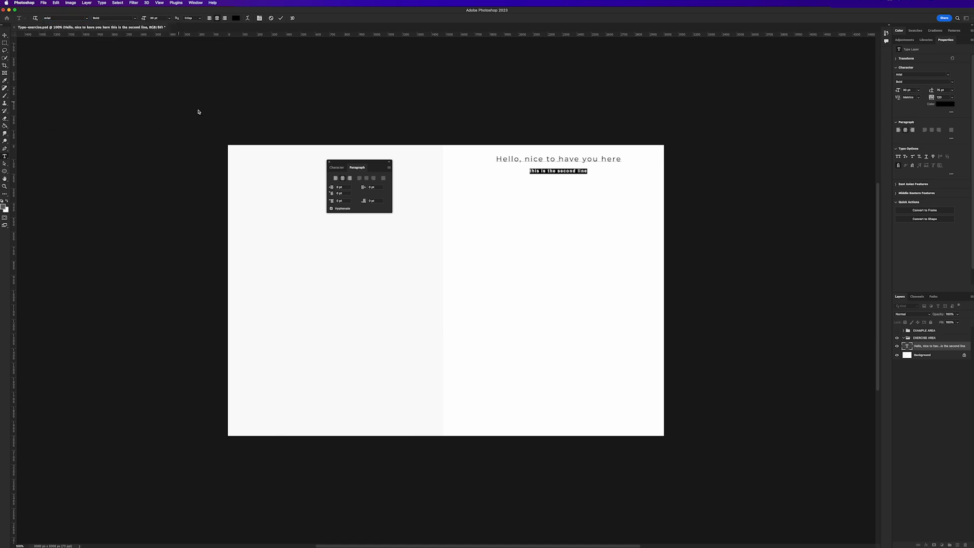
Step: Widen the second line's tracking to about 800, try 800 pt leading, and reduce the leading to about 234 pt
{"action": "left_click", "coordinate": [334, 168]}
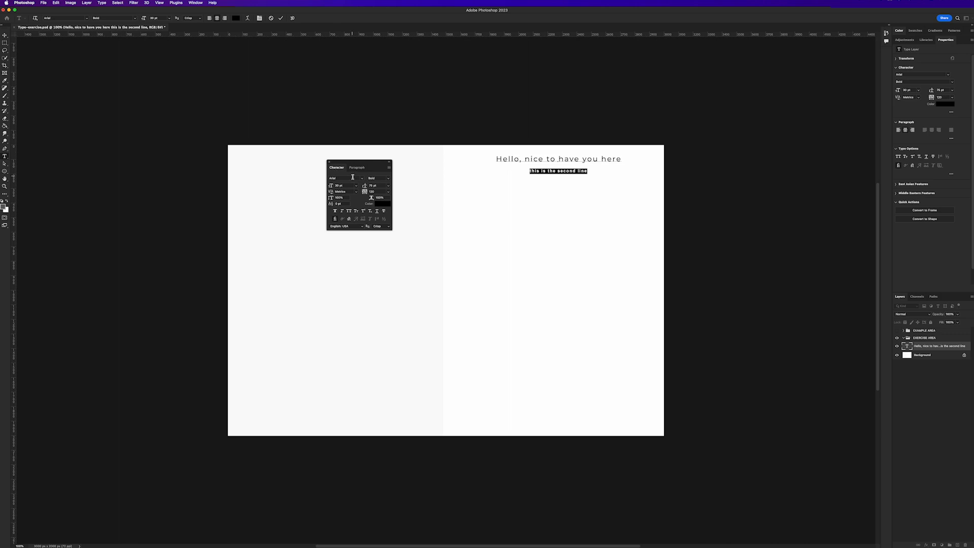
{"action": "left_click_drag", "start_coordinate": [367, 193], "coordinate": [369, 193]}
{"action": "key", "text": "Return"}
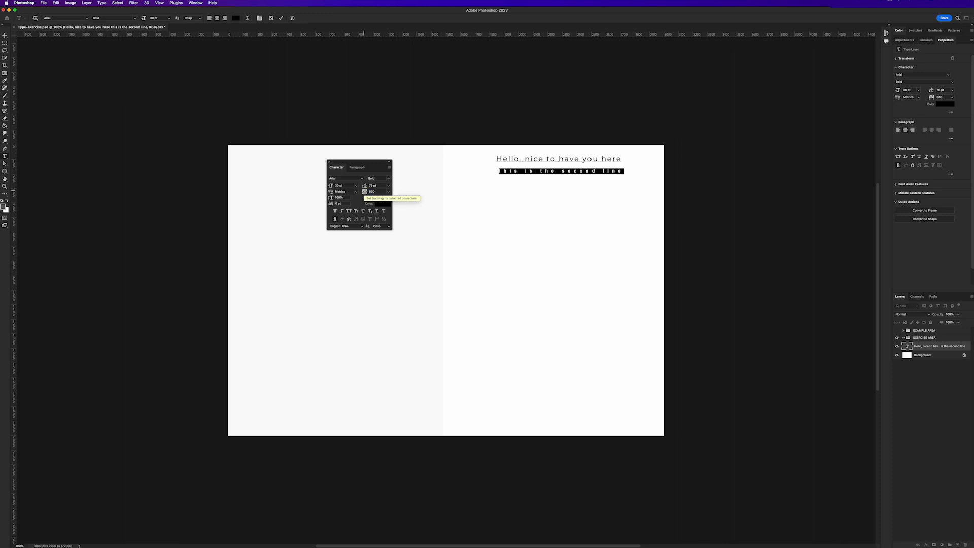
{"action": "left_click", "coordinate": [372, 186]}
{"action": "key", "text": "Return"}
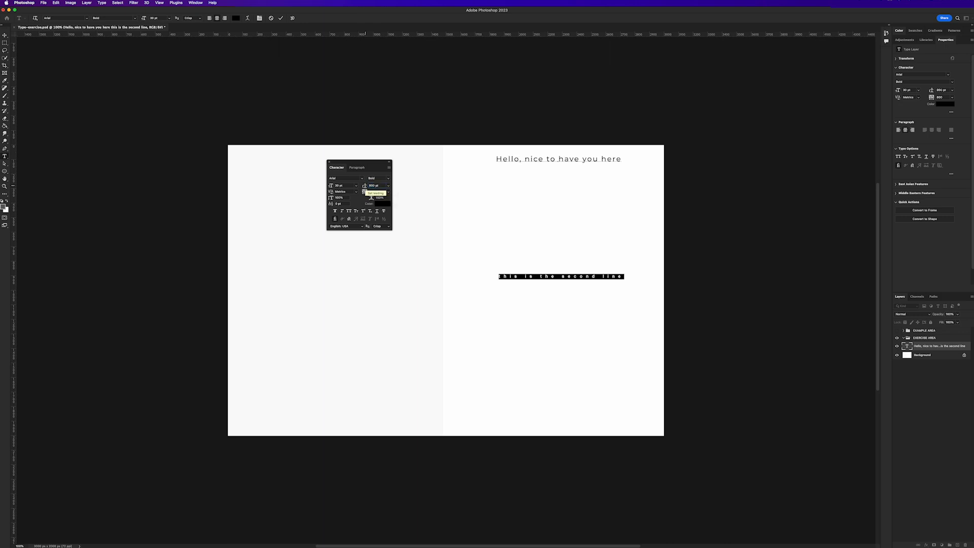
{"action": "left_click_drag", "start_coordinate": [365, 186], "coordinate": [200, 180]}
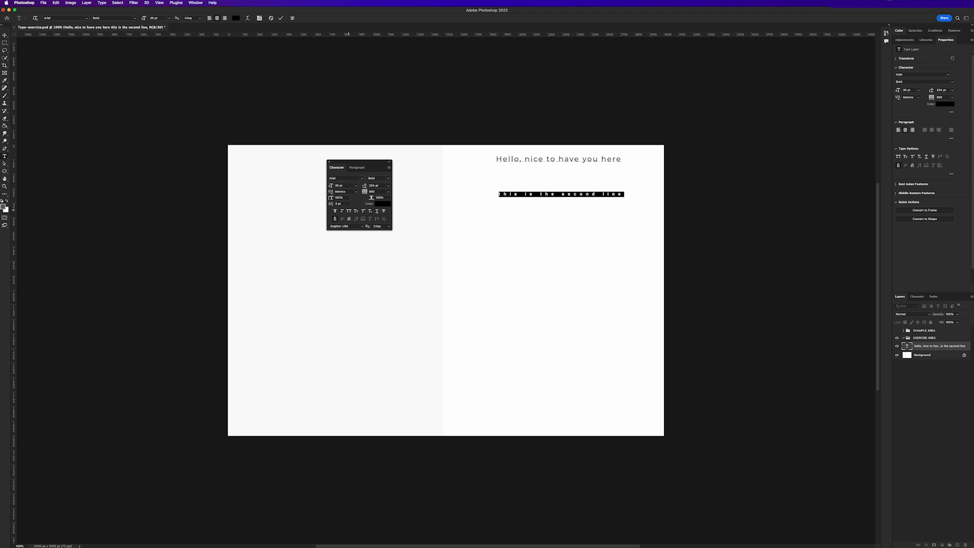
Step: Colour the first line, "Hello, nice to have you here", bright red and commit the text edit
{"action": "left_click", "coordinate": [501, 160]}
{"action": "left_click_drag", "start_coordinate": [496, 160], "coordinate": [621, 160]}
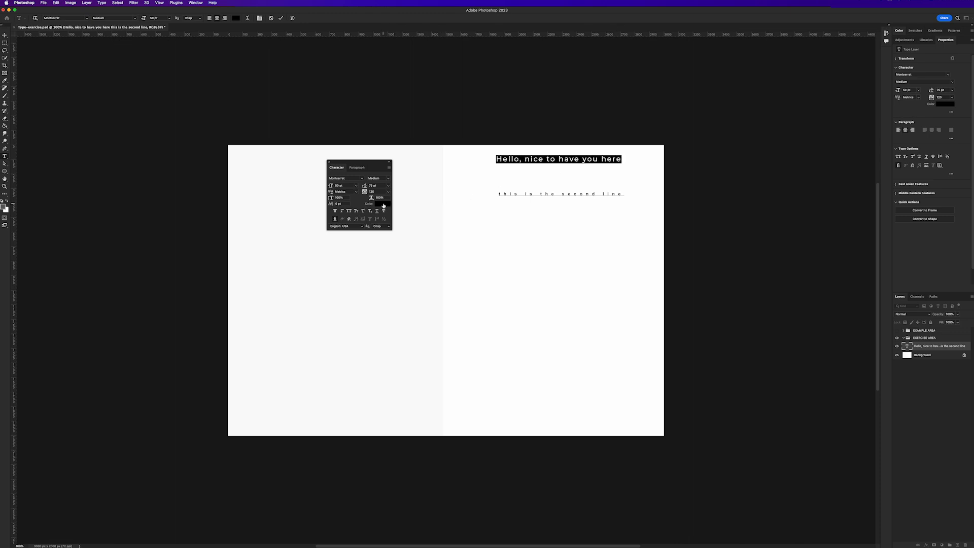
{"action": "left_click", "coordinate": [383, 204]}
{"action": "left_click", "coordinate": [663, 285]}
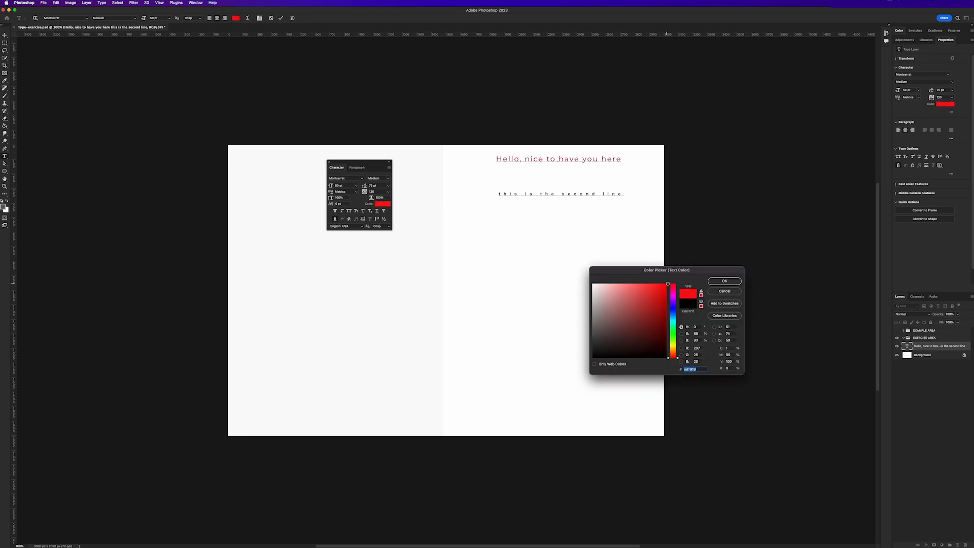
{"action": "mouse_move", "coordinate": [662, 286]}
{"action": "left_mouse_down"}
{"action": "mouse_move", "coordinate": [665, 299]}
{"action": "mouse_move", "coordinate": [666, 284]}
{"action": "left_mouse_up"}
{"action": "left_click", "coordinate": [719, 281]}
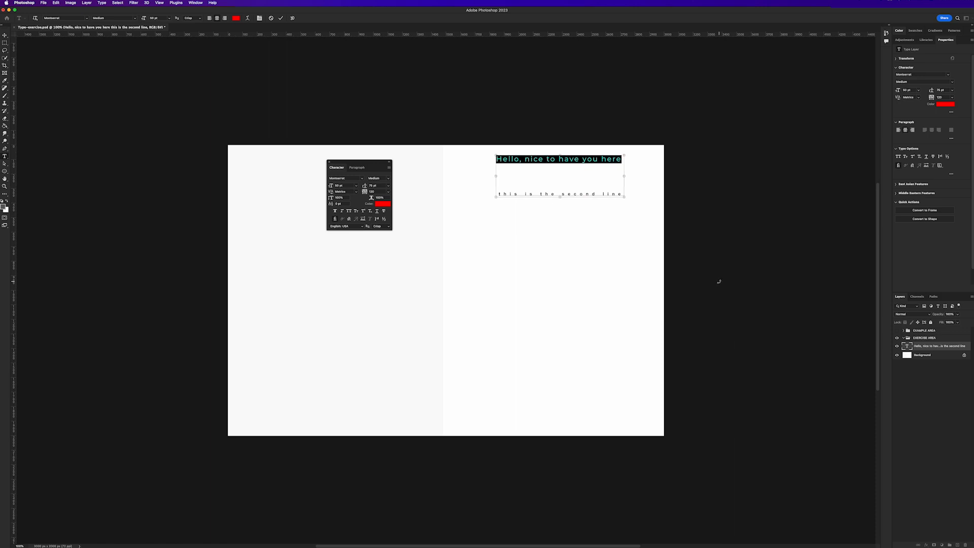
{"action": "left_click", "coordinate": [584, 210]}
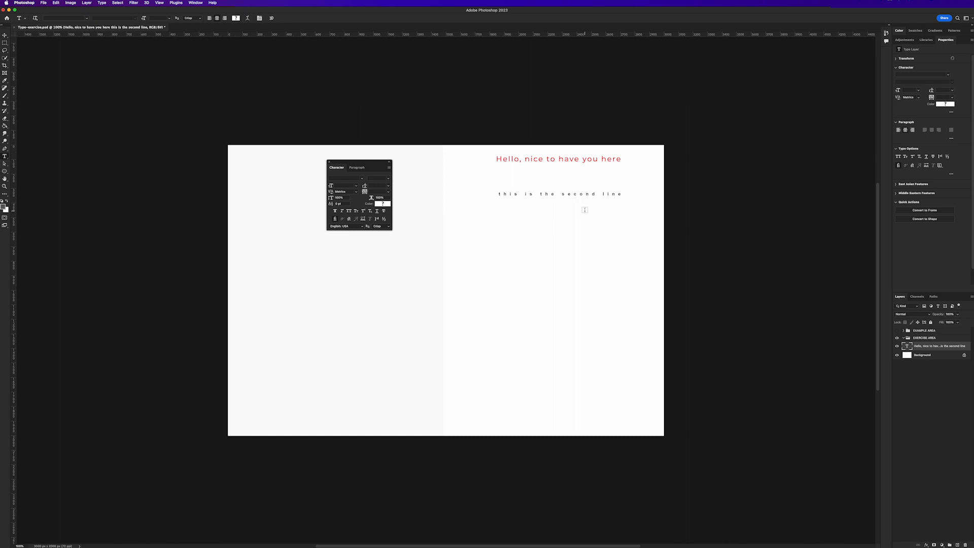
Step: Scale up the two-line text block proportionally so that it spans most of the right page's width
{"action": "key", "text": "super+t"}
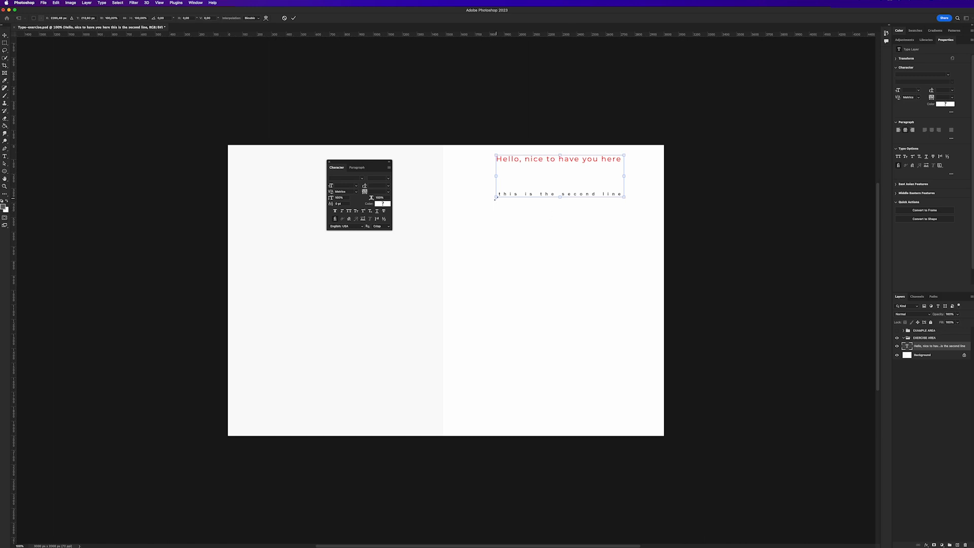
{"action": "left_click_drag", "start_coordinate": [495, 199], "coordinate": [467, 206]}
{"action": "left_click_drag", "start_coordinate": [628, 206], "coordinate": [636, 214]}
{"action": "key", "text": "Return"}
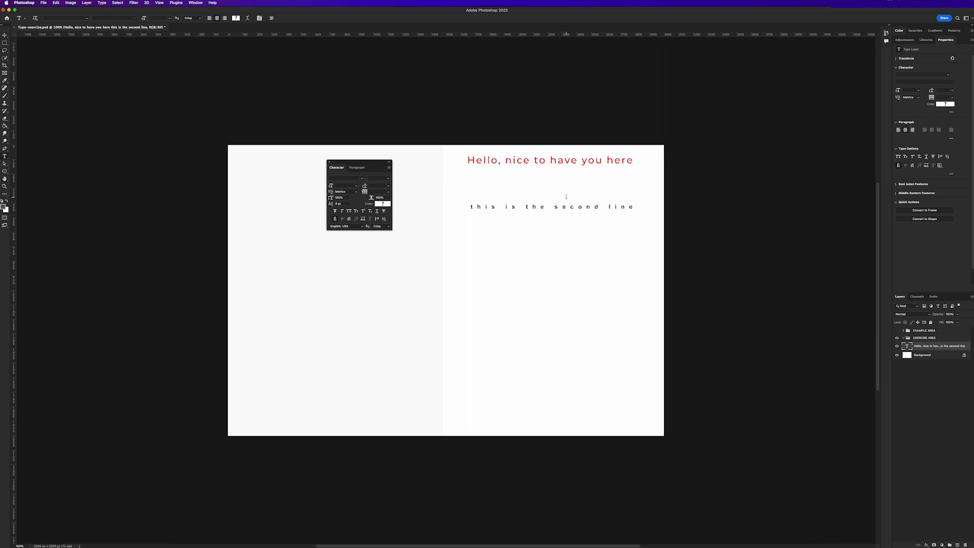
Step: Duplicate the two-line text below the original and shorten the copy to "Hello, nice to have you"
{"action": "key", "text": "Escape"}
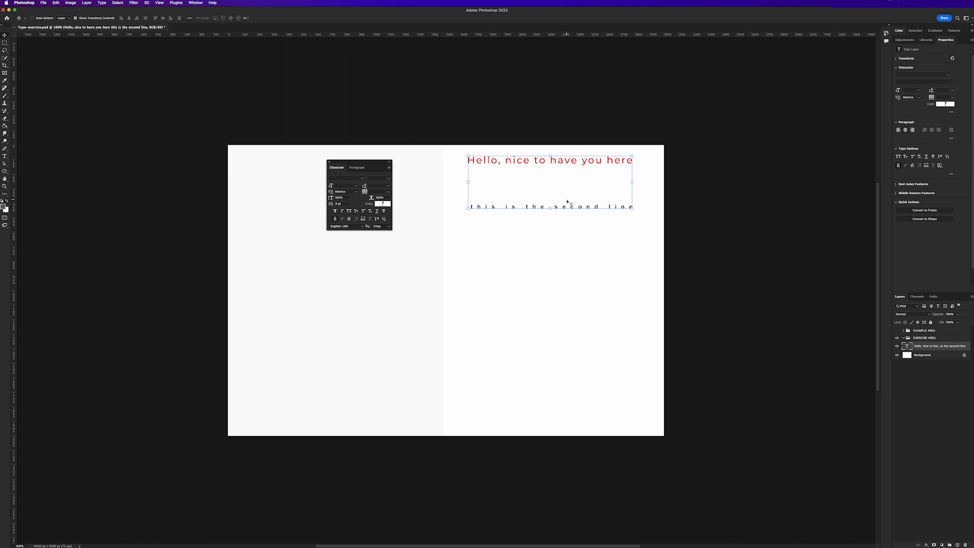
{"action": "left_click_drag", "start_coordinate": [568, 202], "coordinate": [573, 281]}
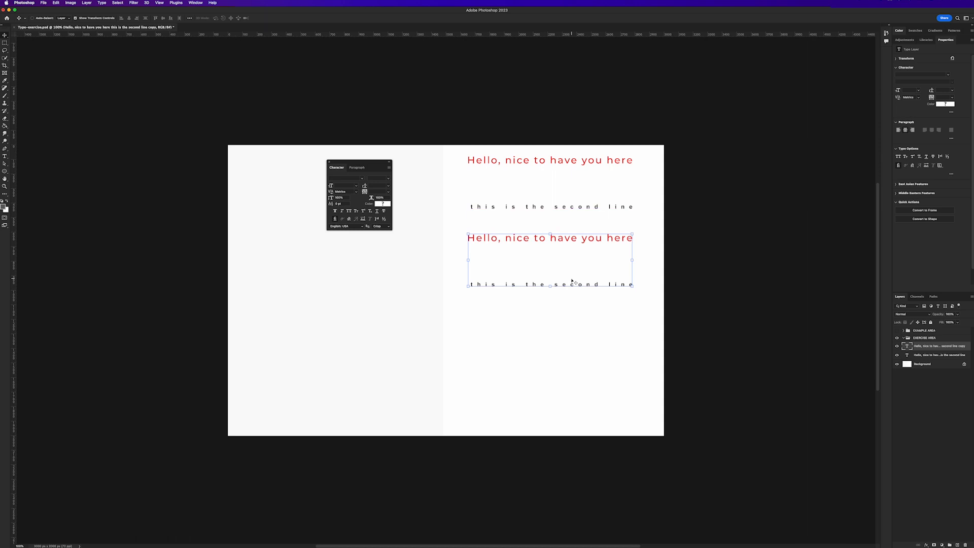
{"action": "key", "text": "t"}
{"action": "left_click_drag", "start_coordinate": [629, 284], "coordinate": [465, 296]}
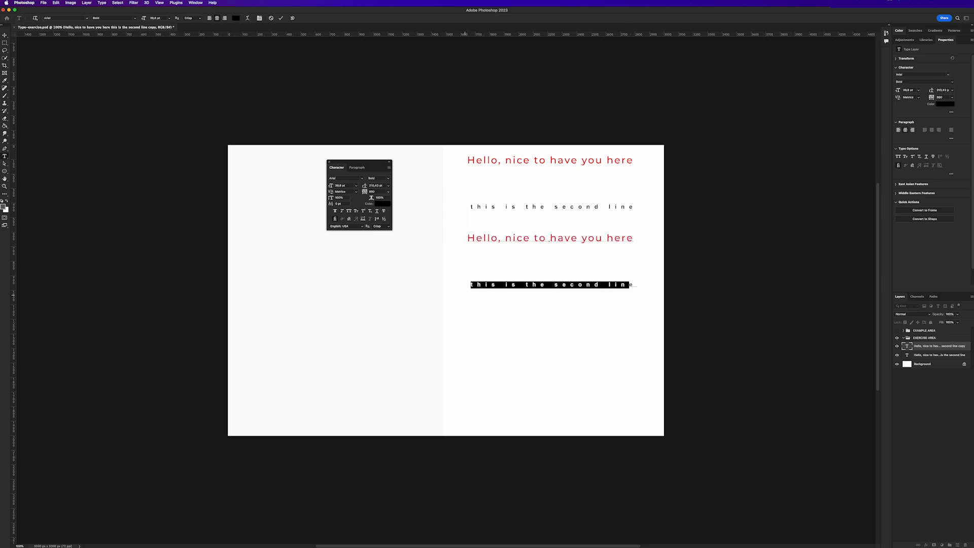
{"action": "key", "text": "BackSpace"}
{"action": "key", "text": "BackSpace"}
{"action": "key", "text": "BackSpace"}
{"action": "key", "text": "BackSpace"}
{"action": "key", "text": "BackSpace"}
{"action": "key", "text": "BackSpace"}
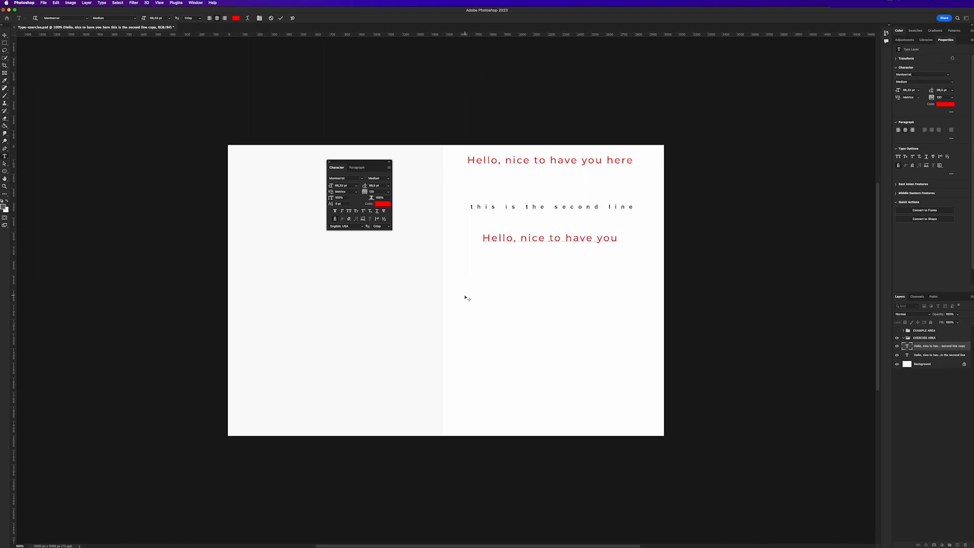
{"action": "left_click", "coordinate": [502, 298]}
Step: Delete both text layers from the EXERCISE AREA group
{"action": "left_click", "coordinate": [934, 355], "text": "shift"}
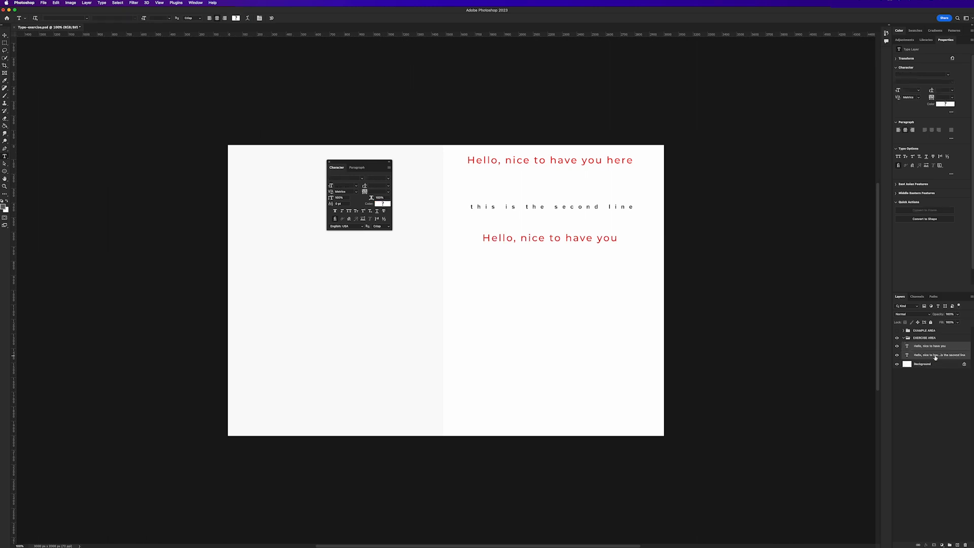
{"action": "key", "text": "Delete"}
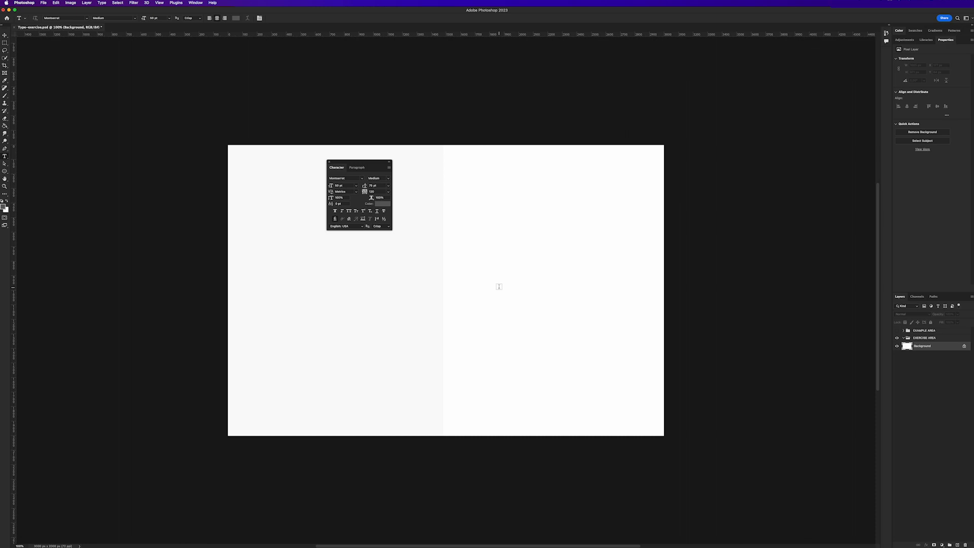
Step: Switch to Finder, open the Instructions document, copy its first paragraph and return to Photoshop
{"action": "key", "text": "super+Tab"}
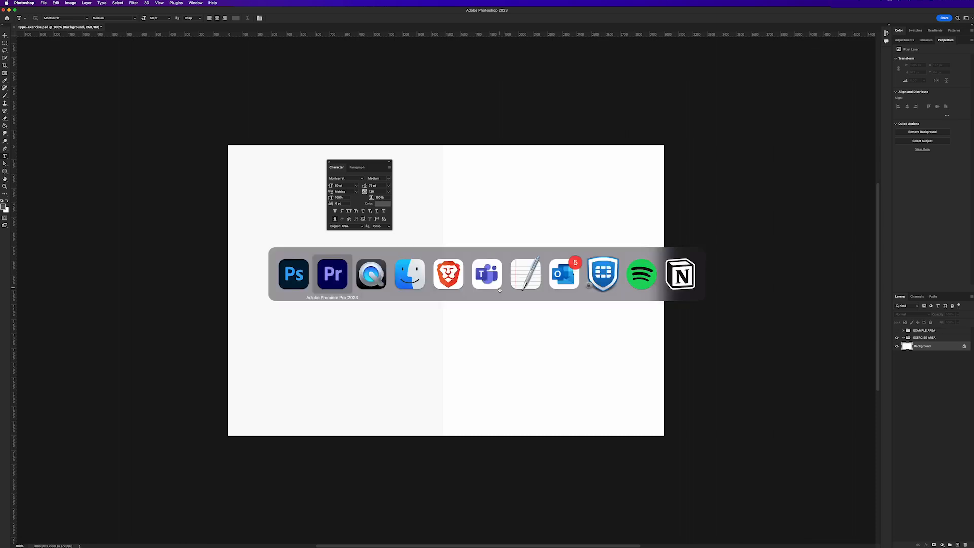
{"action": "double_click", "coordinate": [307, 111]}
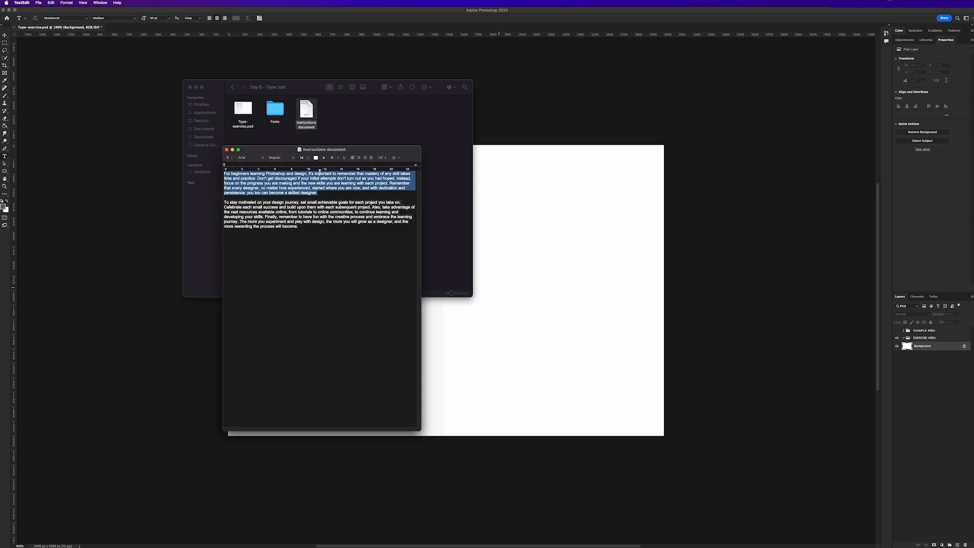
{"action": "left_click", "coordinate": [320, 174]}
{"action": "left_click_drag", "start_coordinate": [224, 174], "coordinate": [332, 195]}
{"action": "key", "text": "super+c"}
{"action": "left_click", "coordinate": [534, 270]}
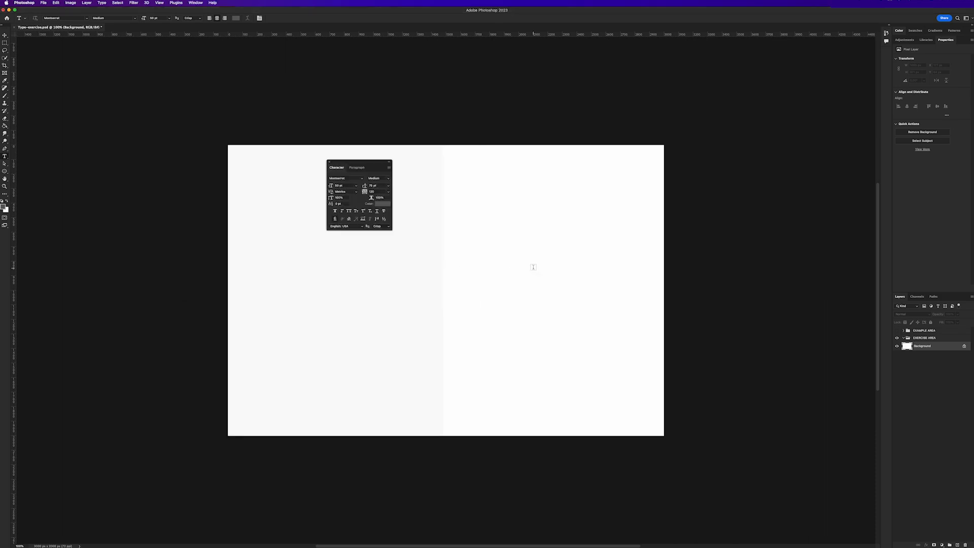
{"action": "left_click_drag", "start_coordinate": [479, 186], "coordinate": [622, 248]}
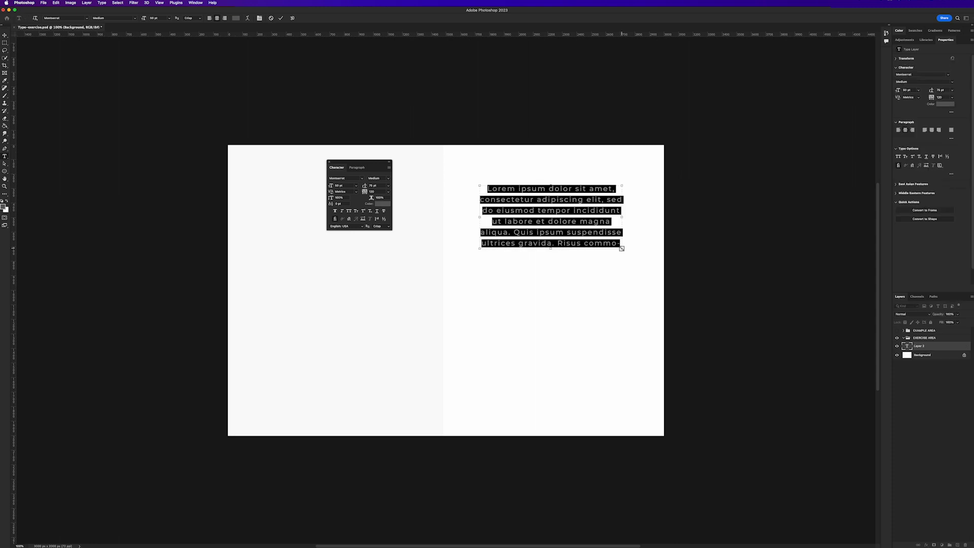
{"action": "key", "text": "Escape"}
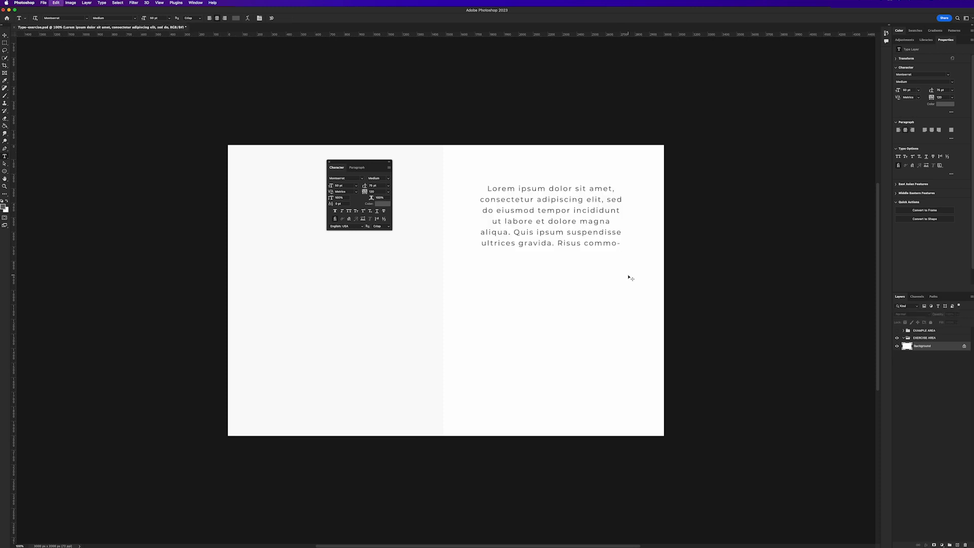
{"action": "key", "text": "BackSpace"}
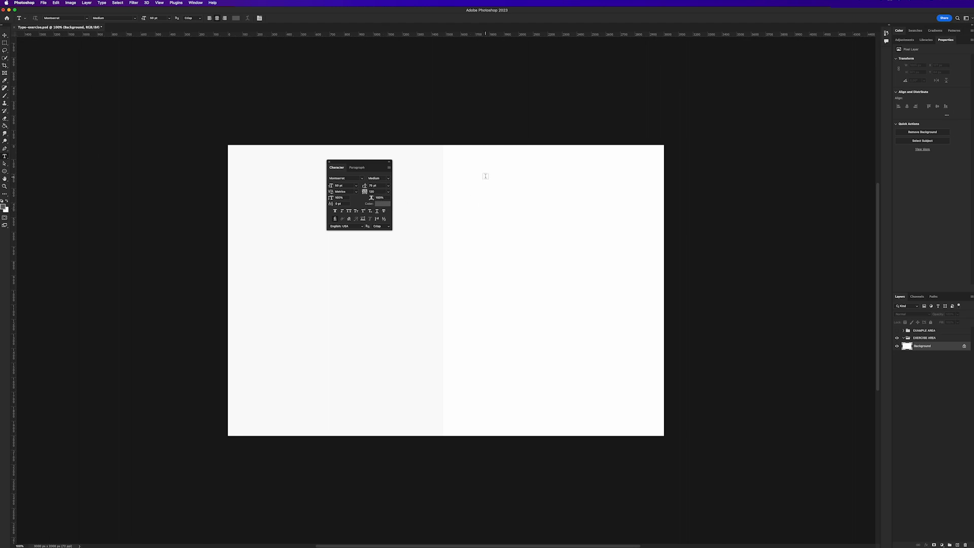
Step: Draw a paragraph text box on the right page and set its placeholder text to 27 pt, Auto leading and 0 tracking
{"action": "left_click_drag", "start_coordinate": [483, 176], "coordinate": [633, 295]}
{"action": "left_click_drag", "start_coordinate": [633, 294], "coordinate": [632, 293]}
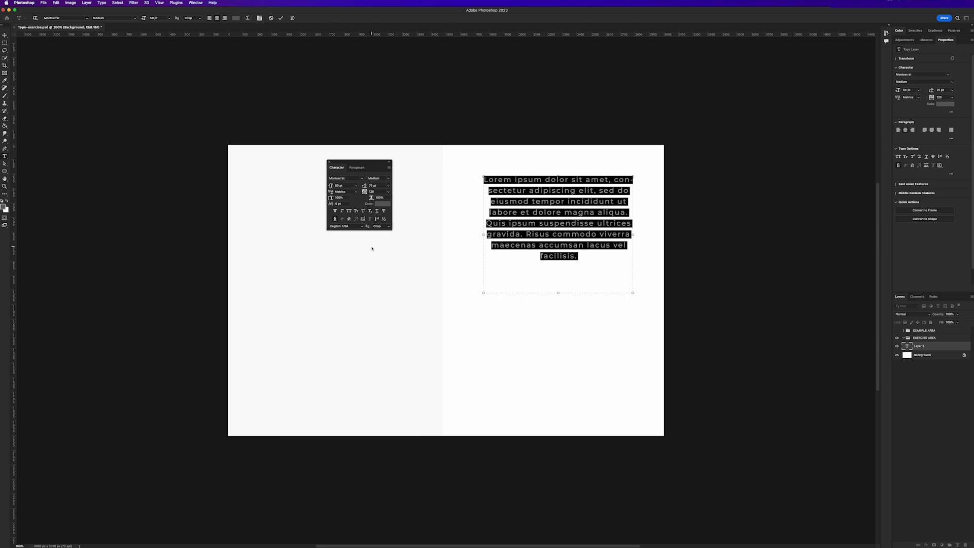
{"action": "left_click", "coordinate": [349, 178]}
{"action": "left_click", "coordinate": [342, 186]}
{"action": "type", "text": "27"}
{"action": "key", "text": "Tab"}
{"action": "left_click", "coordinate": [388, 187]}
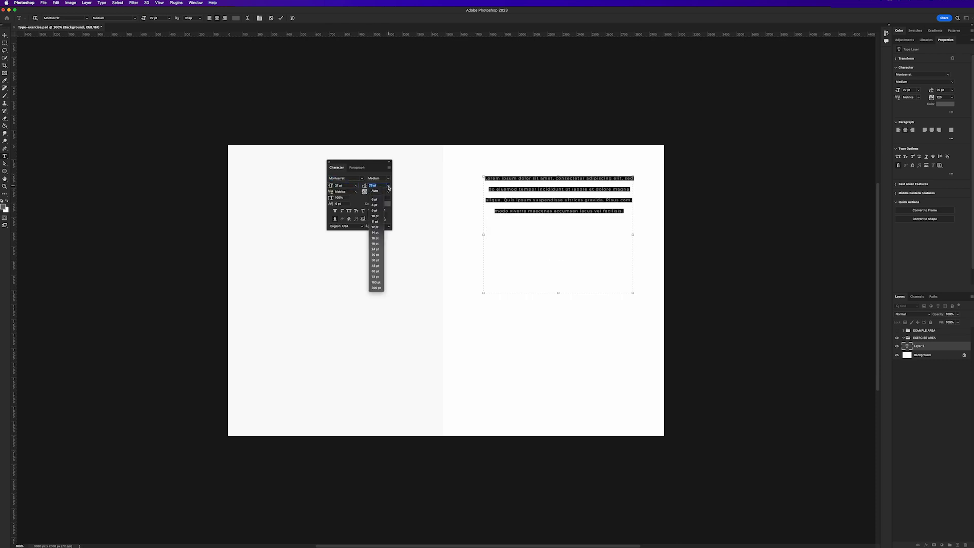
{"action": "left_click", "coordinate": [380, 191]}
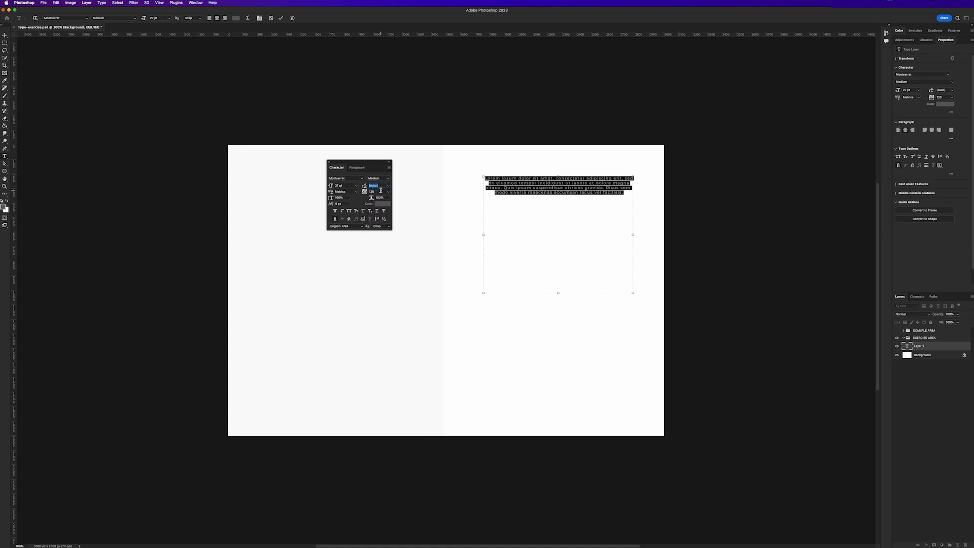
{"action": "left_click", "coordinate": [388, 193]}
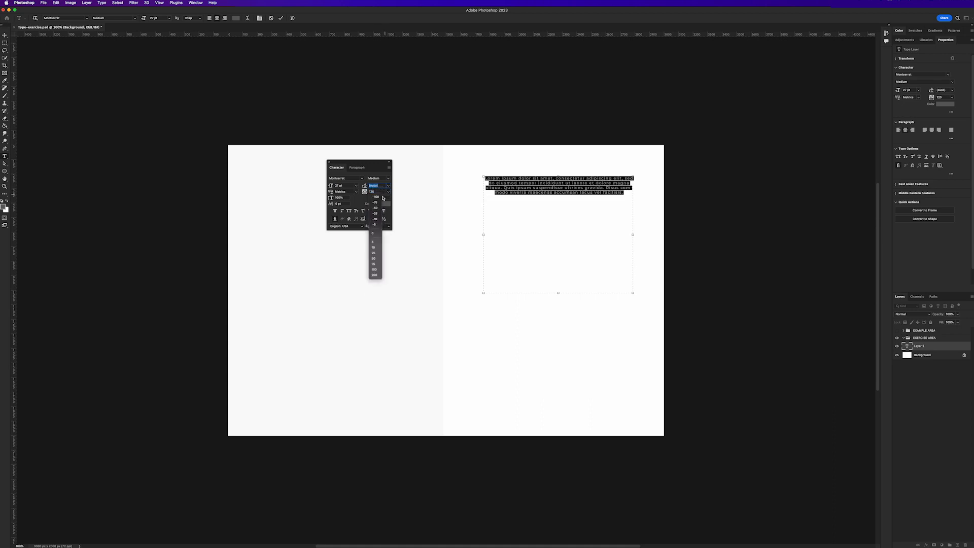
{"action": "left_click", "coordinate": [373, 232]}
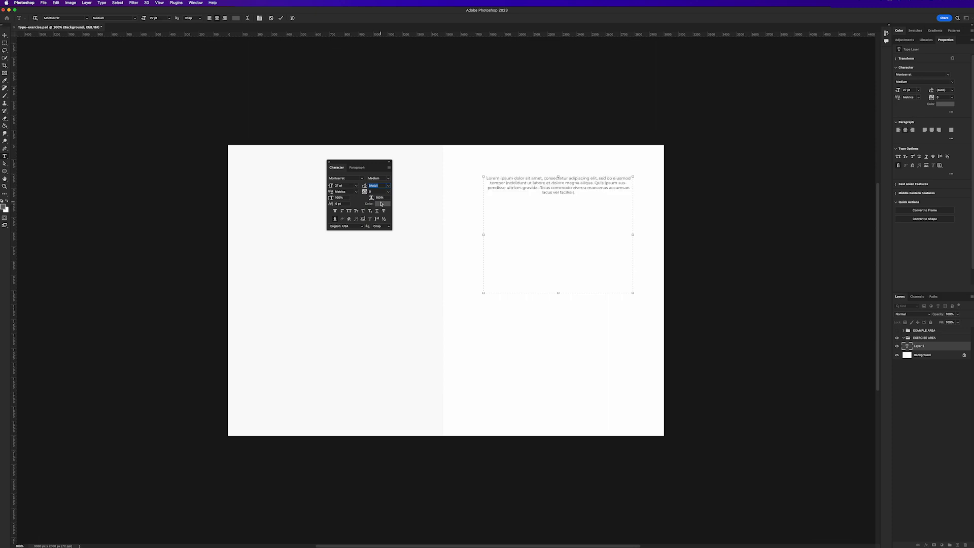
Step: Set the placeholder paragraph's text colour to black and left-align it
{"action": "left_click", "coordinate": [381, 203]}
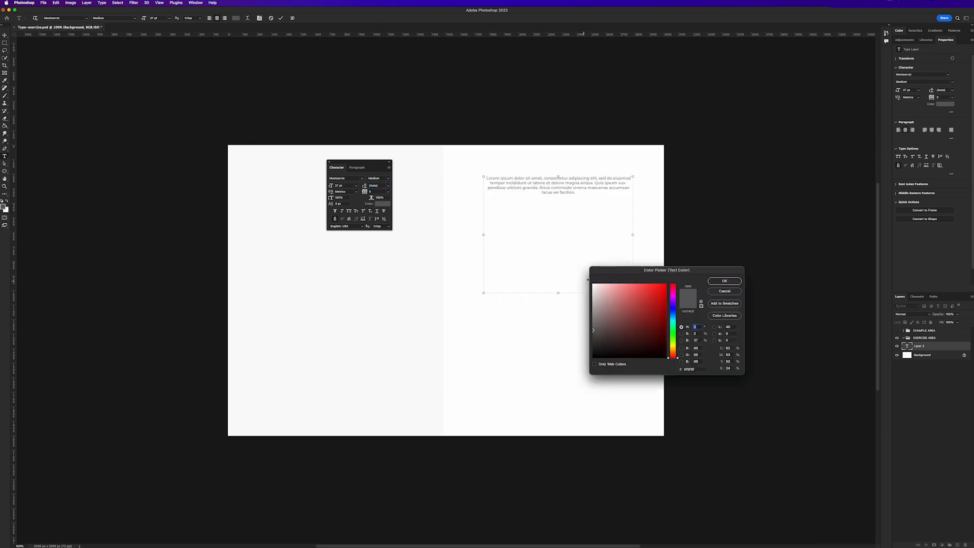
{"action": "left_click", "coordinate": [717, 281]}
{"action": "left_click", "coordinate": [357, 167]}
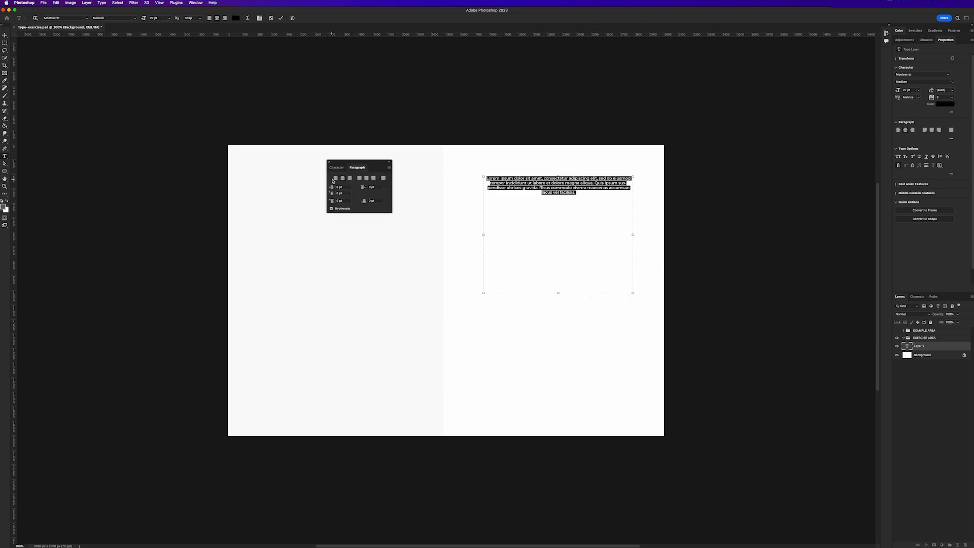
{"action": "left_click", "coordinate": [335, 178]}
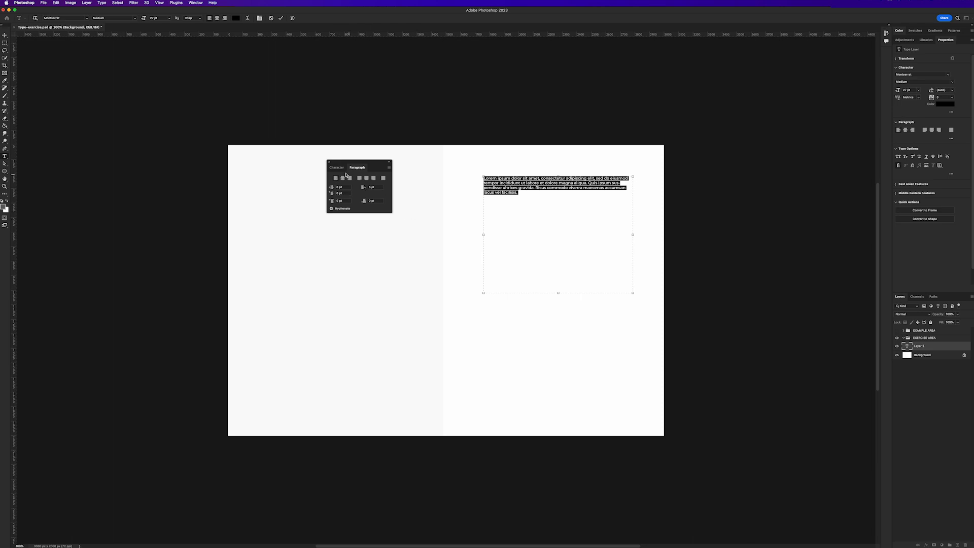
Step: Replace all placeholder text in the box with the copied paragraph from the Instructions document
{"action": "left_click", "coordinate": [337, 168]}
{"action": "left_click", "coordinate": [495, 190]}
{"action": "key", "text": "super+a"}
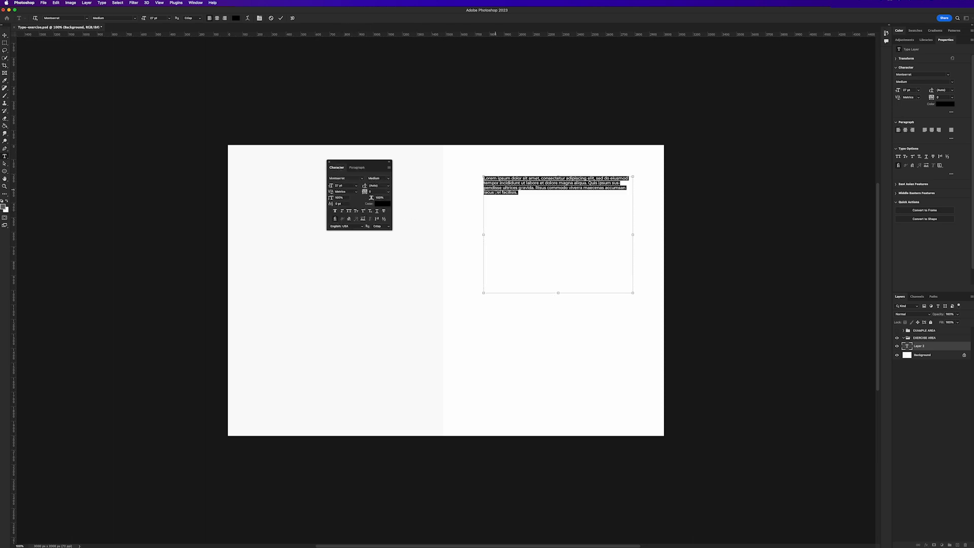
{"action": "key", "text": "super+v"}
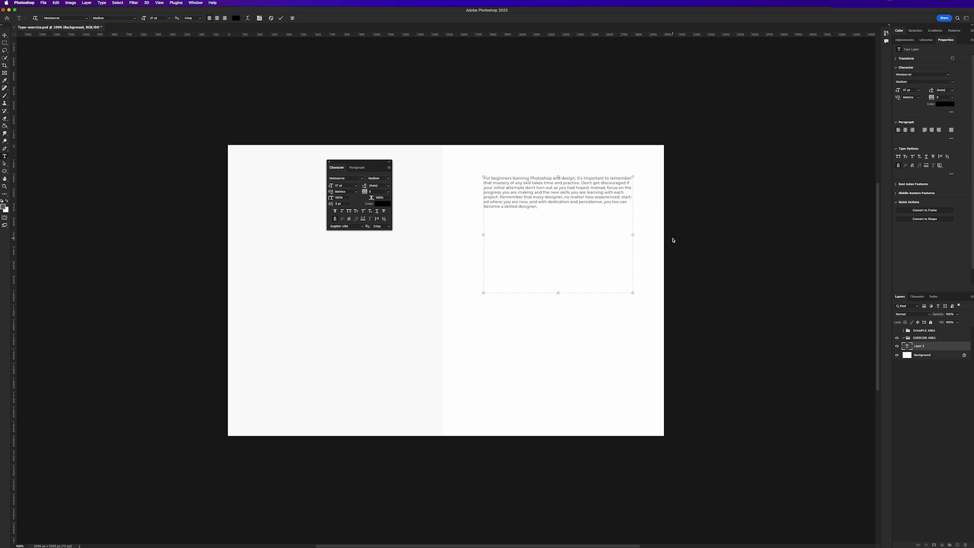
Step: Enlarge the paragraph text box slightly and insert a line break before "Don't get discouraged"
{"action": "mouse_move", "coordinate": [630, 235]}
{"action": "left_mouse_down"}
{"action": "mouse_move", "coordinate": [659, 235]}
{"action": "mouse_move", "coordinate": [632, 235]}
{"action": "left_mouse_up"}
{"action": "mouse_move", "coordinate": [634, 293]}
{"action": "left_mouse_down"}
{"action": "mouse_move", "coordinate": [611, 270]}
{"action": "mouse_move", "coordinate": [614, 301]}
{"action": "mouse_move", "coordinate": [636, 296]}
{"action": "left_mouse_up"}
{"action": "key", "text": "Return"}
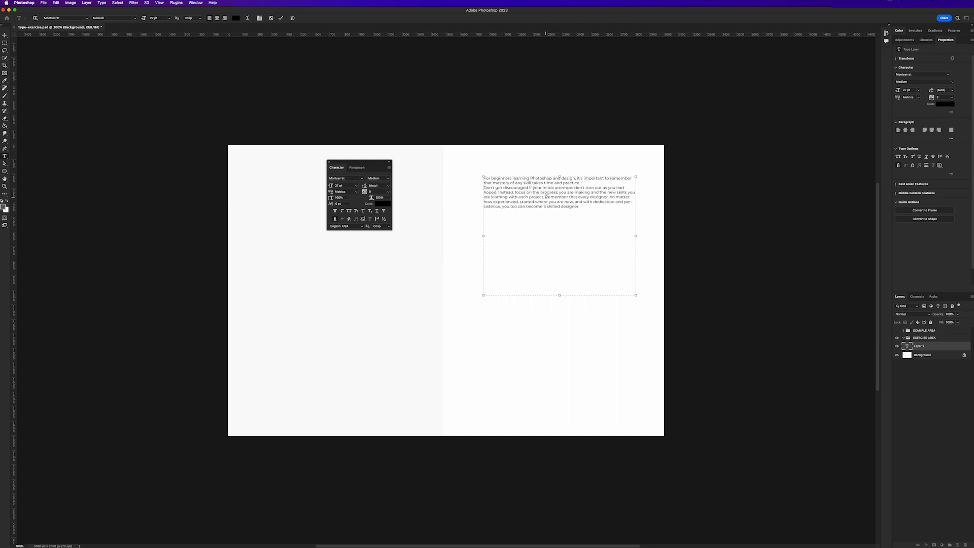
Step: Add a blank line before "Don't get discouraged" and move the paragraph text box up toward the right page's upper edge
{"action": "key", "text": "Return"}
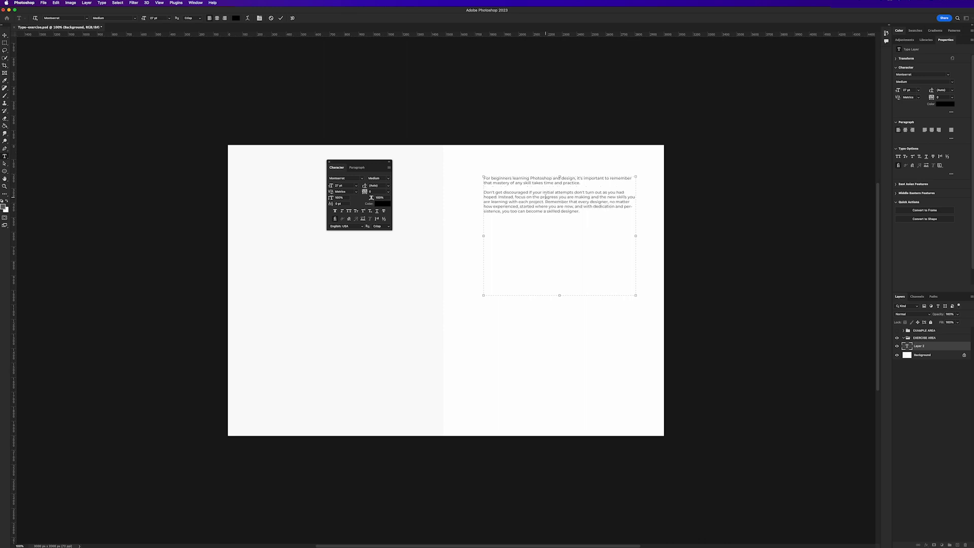
{"action": "key", "text": "Escape"}
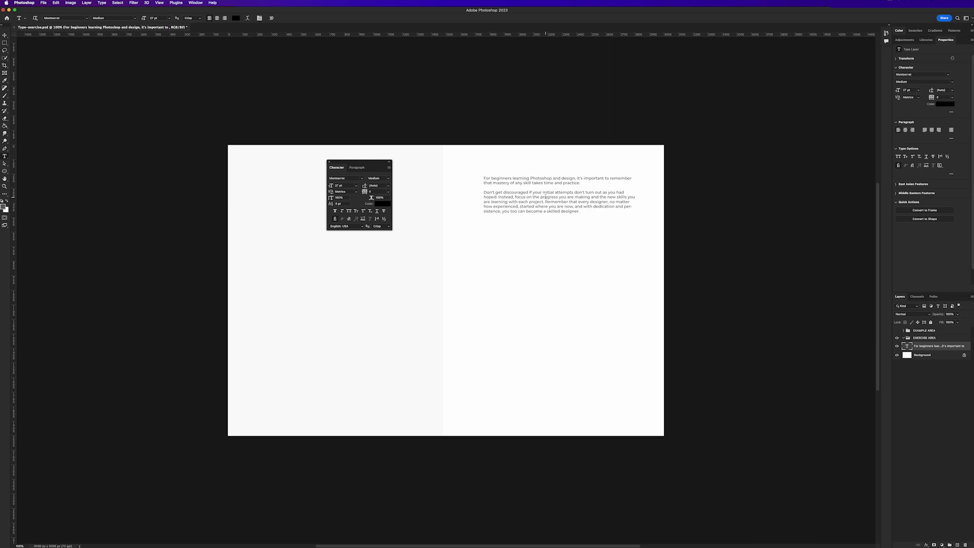
{"action": "key", "text": "v"}
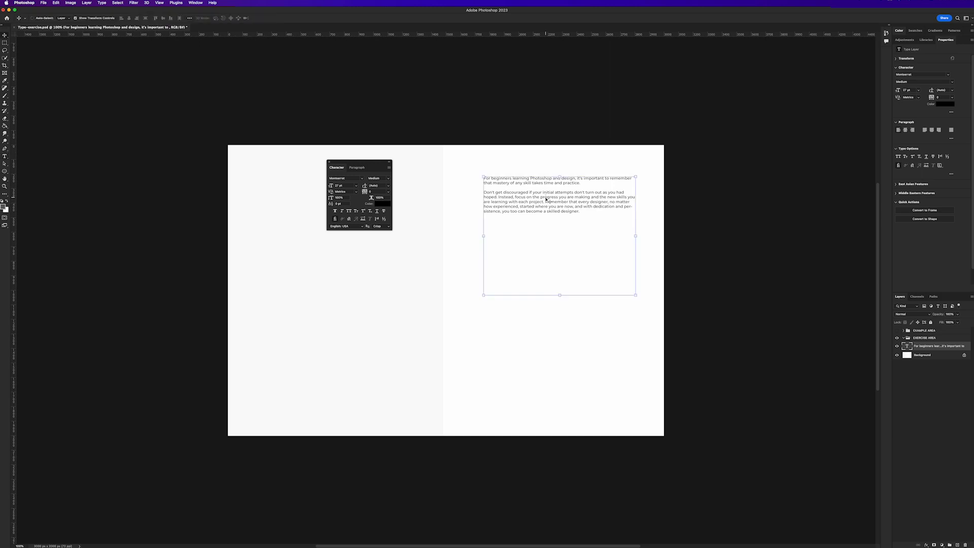
{"action": "mouse_move", "coordinate": [545, 198]}
{"action": "left_mouse_down"}
{"action": "mouse_move", "coordinate": [539, 250]}
{"action": "mouse_move", "coordinate": [533, 186]}
{"action": "left_mouse_up"}
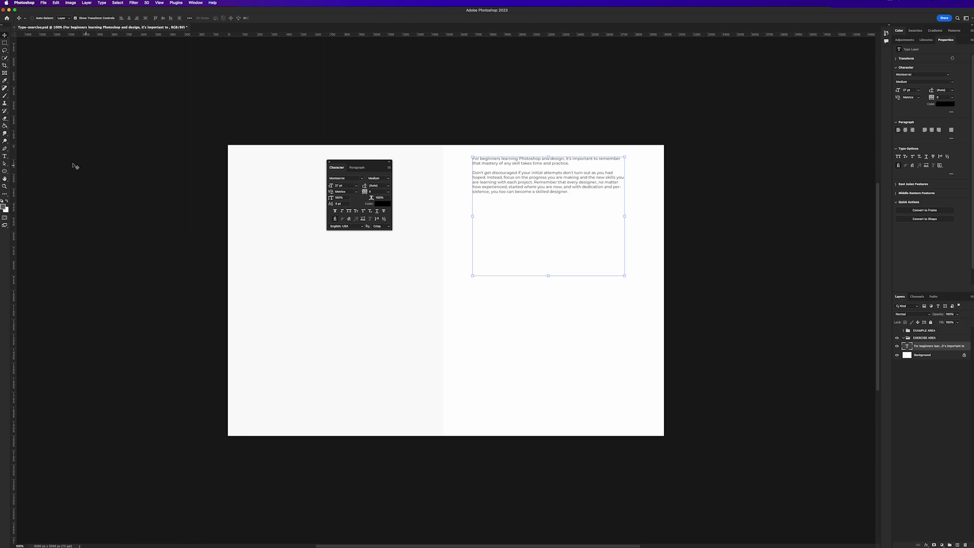
Step: Add the vertical point text "This is a vertical text" and place it beside the paragraph near the right page's inner edge
{"action": "left_click", "coordinate": [5, 157]}
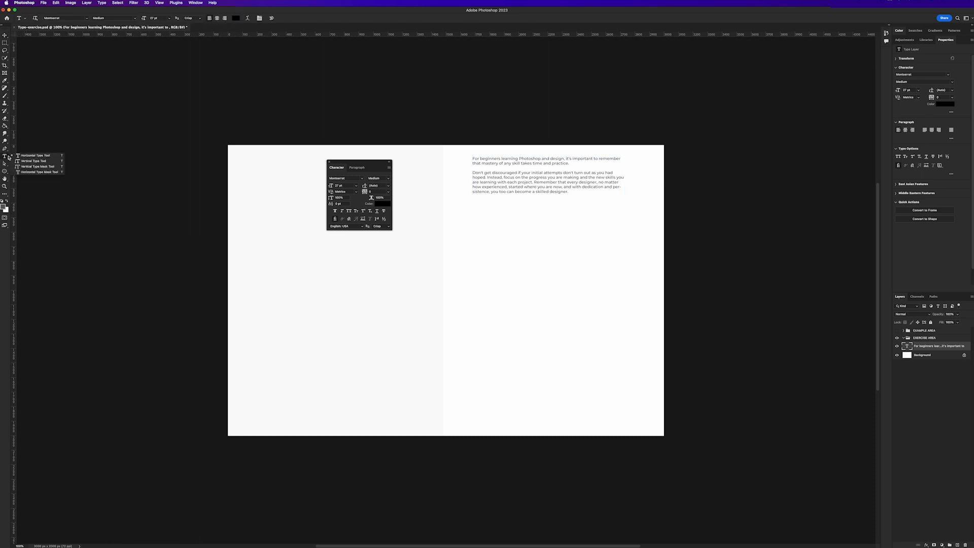
{"action": "left_click", "coordinate": [37, 163]}
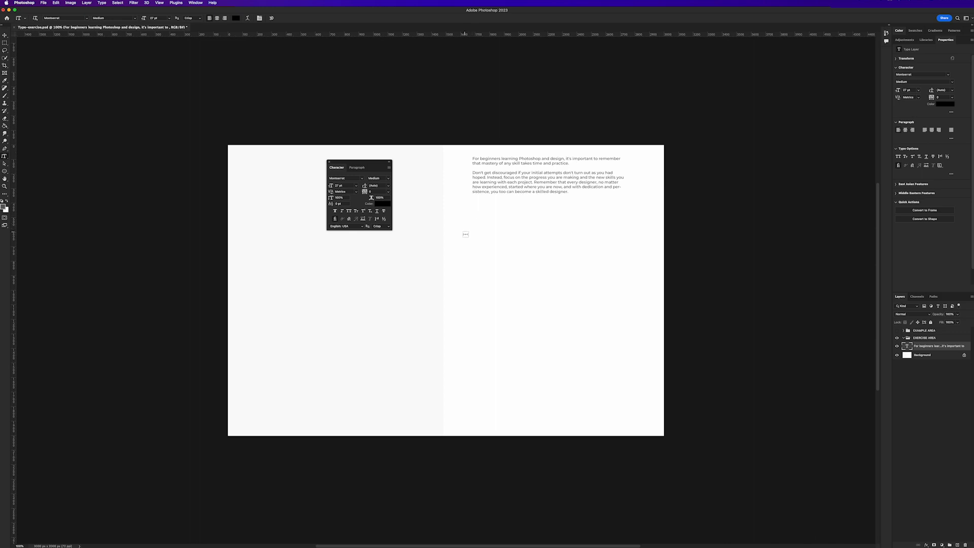
{"action": "left_click", "coordinate": [465, 234]}
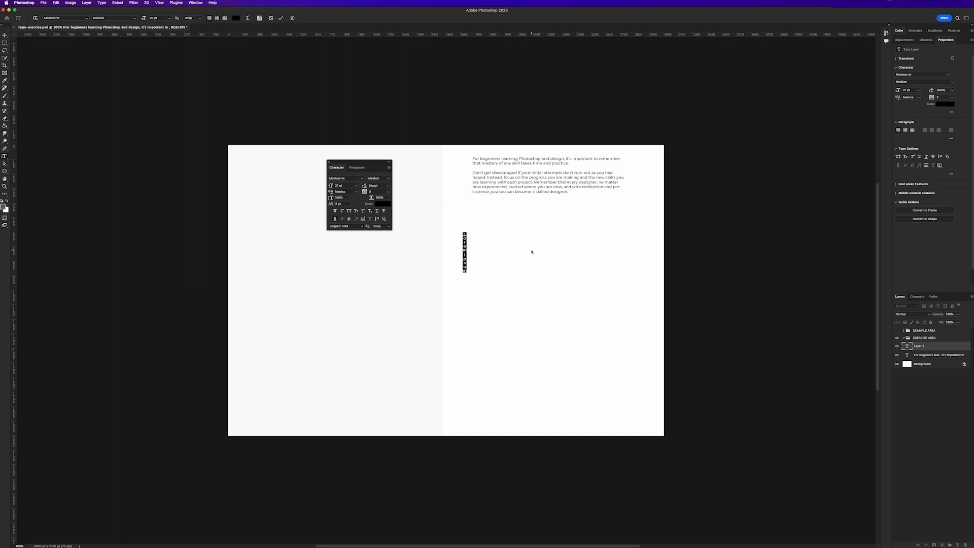
{"action": "key", "text": "BackSpace"}
{"action": "type", "text": "T"}
{"action": "left_click_drag", "start_coordinate": [350, 186], "coordinate": [316, 184]}
{"action": "type", "text": "20"}
{"action": "left_click", "coordinate": [465, 234]}
{"action": "type", "text": "his is a vertical text"}
{"action": "key", "text": "super"}
{"action": "key", "text": "super+Return"}
{"action": "key", "text": "v"}
{"action": "left_click_drag", "start_coordinate": [494, 279], "coordinate": [484, 235]}
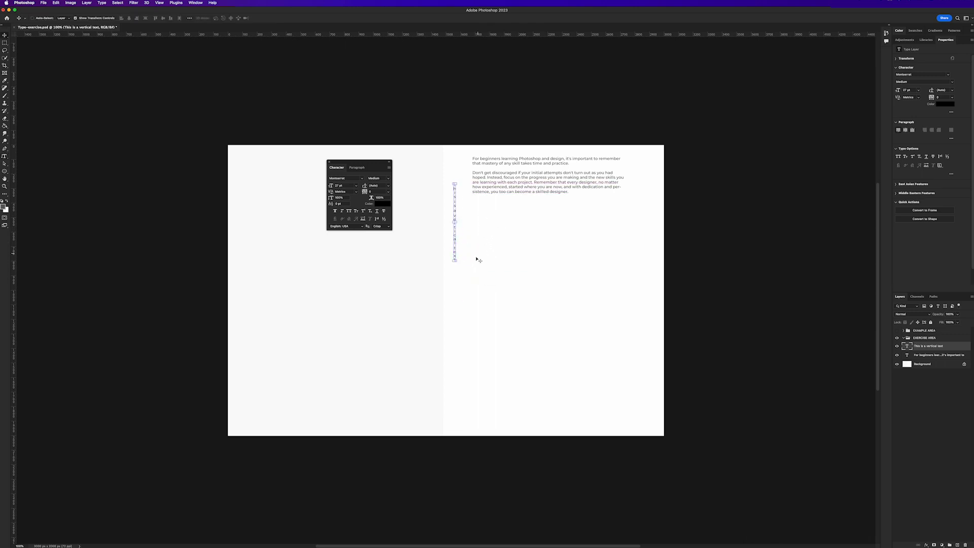
Step: Colour the words "This is" in the vertical text orange
{"action": "key", "text": "t"}
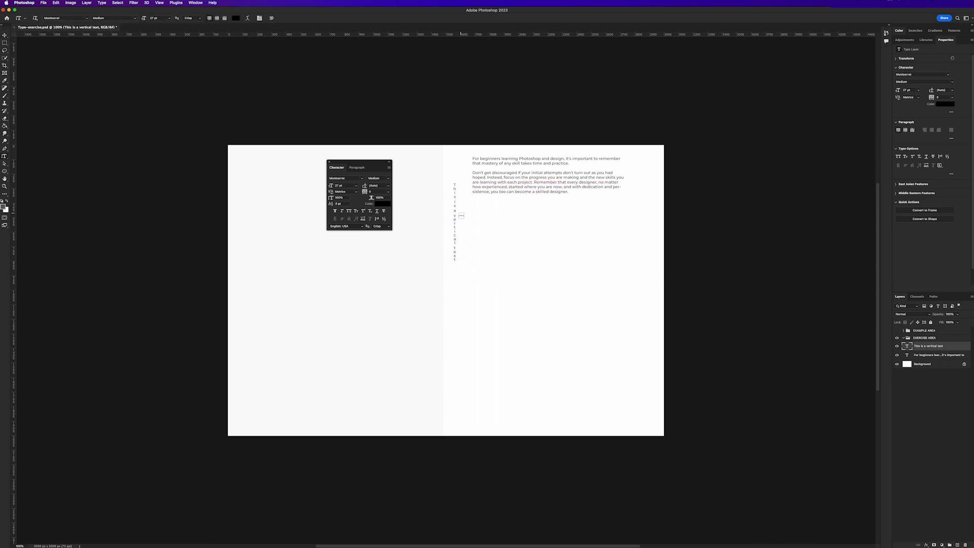
{"action": "left_click_drag", "start_coordinate": [454, 211], "coordinate": [454, 174]}
{"action": "left_click", "coordinate": [382, 203]}
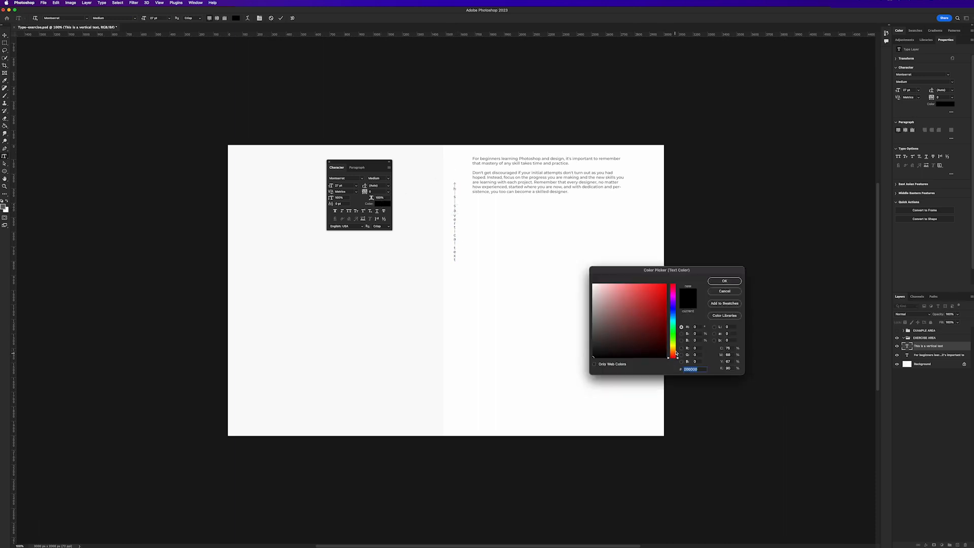
{"action": "left_click_drag", "start_coordinate": [673, 354], "coordinate": [673, 345]}
{"action": "left_click_drag", "start_coordinate": [656, 297], "coordinate": [675, 277]}
{"action": "left_click_drag", "start_coordinate": [673, 347], "coordinate": [673, 350]}
{"action": "left_click", "coordinate": [724, 281]}
Step: Colour the word "text" at the end of the vertical text green and commit the edit
{"action": "left_click_drag", "start_coordinate": [455, 245], "coordinate": [455, 263]}
{"action": "left_click", "coordinate": [388, 204]}
{"action": "left_click", "coordinate": [673, 331]}
{"action": "left_click_drag", "start_coordinate": [661, 318], "coordinate": [667, 298]}
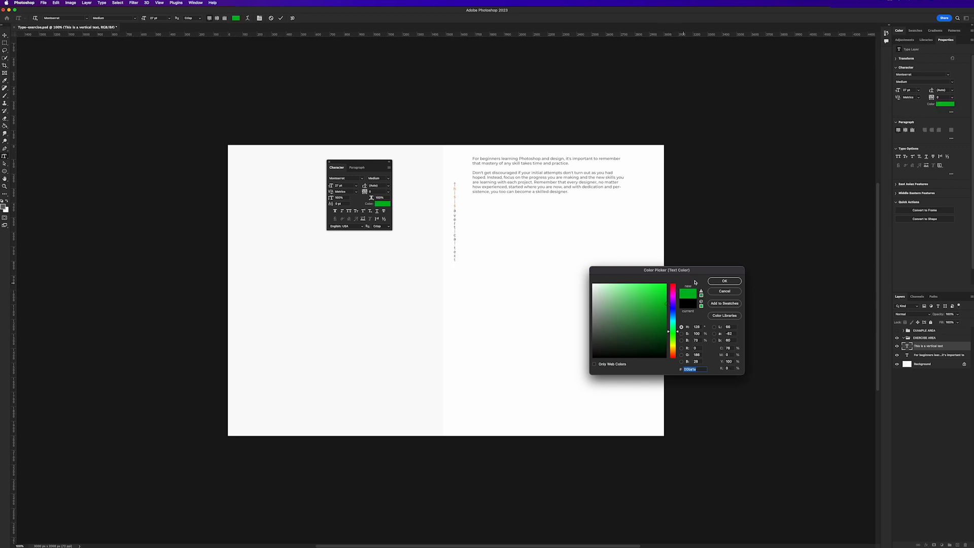
{"action": "left_click", "coordinate": [724, 281]}
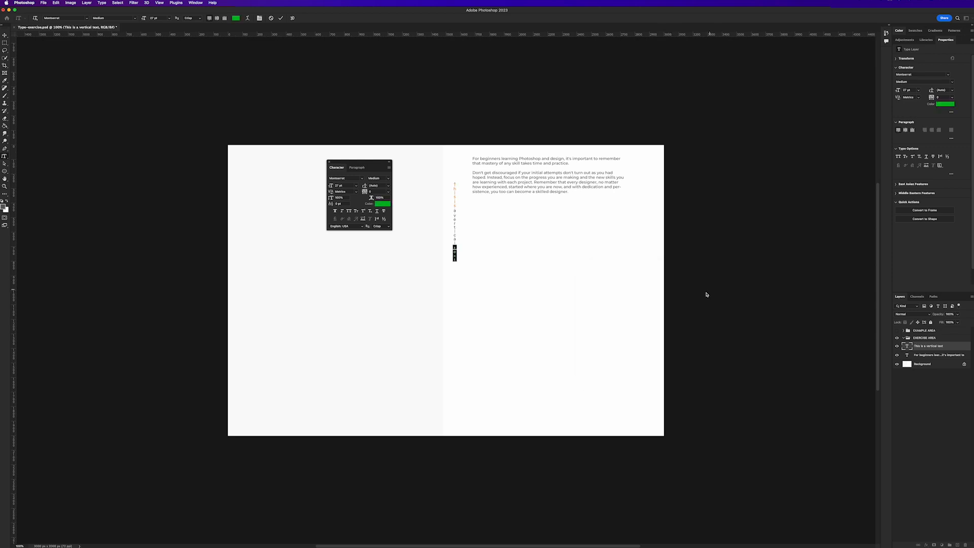
{"action": "left_click", "coordinate": [428, 249]}
Step: Scale the vertical text up to about 82 pt and position it along the right page's inner edge
{"action": "key", "text": "super+t"}
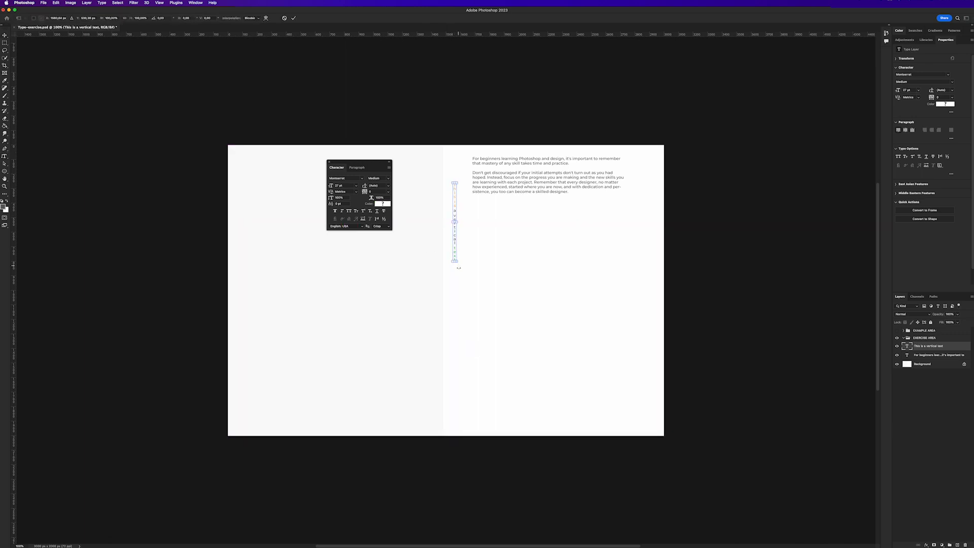
{"action": "left_click_drag", "start_coordinate": [456, 261], "coordinate": [512, 420]}
{"action": "left_click_drag", "start_coordinate": [457, 370], "coordinate": [453, 347]}
{"action": "key", "text": "Return"}
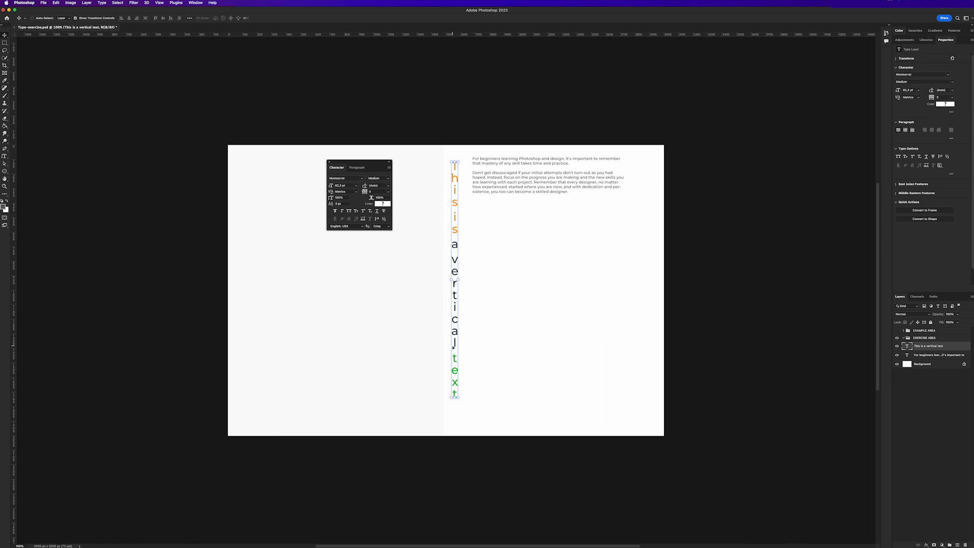
Step: Switch to the Instructions document in TextEdit, copy its first paragraph and return to Photoshop
{"action": "key", "text": "super+Tab"}
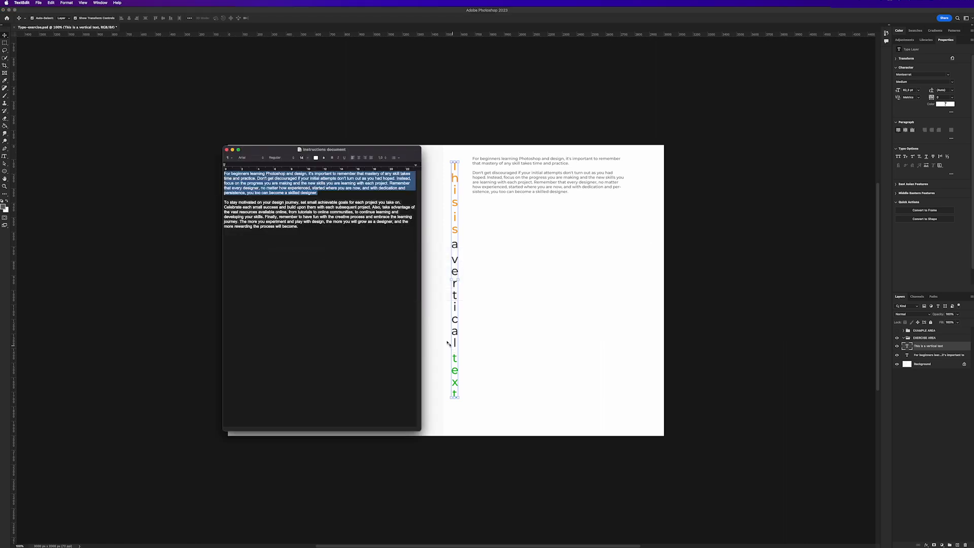
{"action": "left_click_drag", "start_coordinate": [318, 192], "coordinate": [205, 166]}
{"action": "key", "text": "super+c"}
{"action": "left_click", "coordinate": [491, 274]}
Step: Set the whole vertical text's size to 70 pt and its colour to black
{"action": "key", "text": "t"}
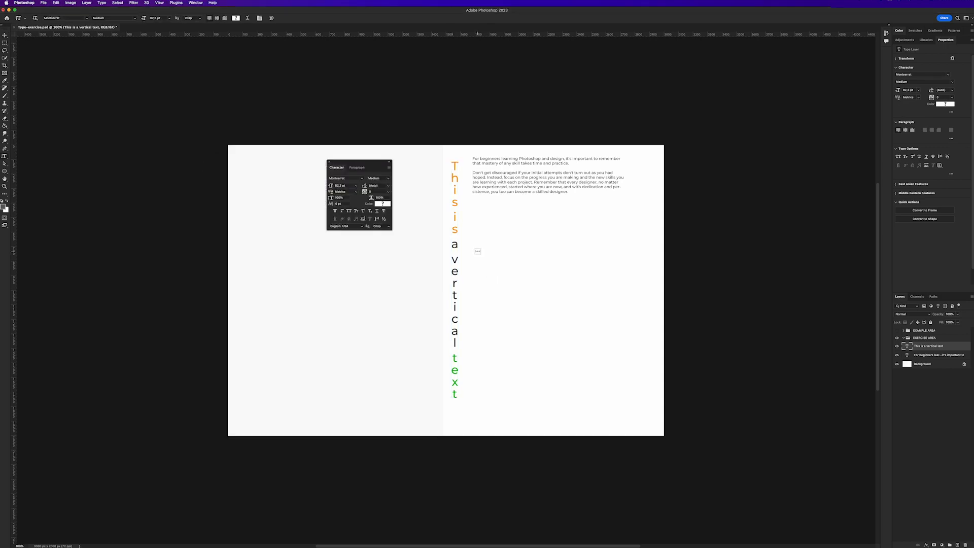
{"action": "left_click", "coordinate": [340, 185]}
{"action": "type", "text": "1"}
{"action": "type", "text": "0"}
{"action": "key", "text": "Return"}
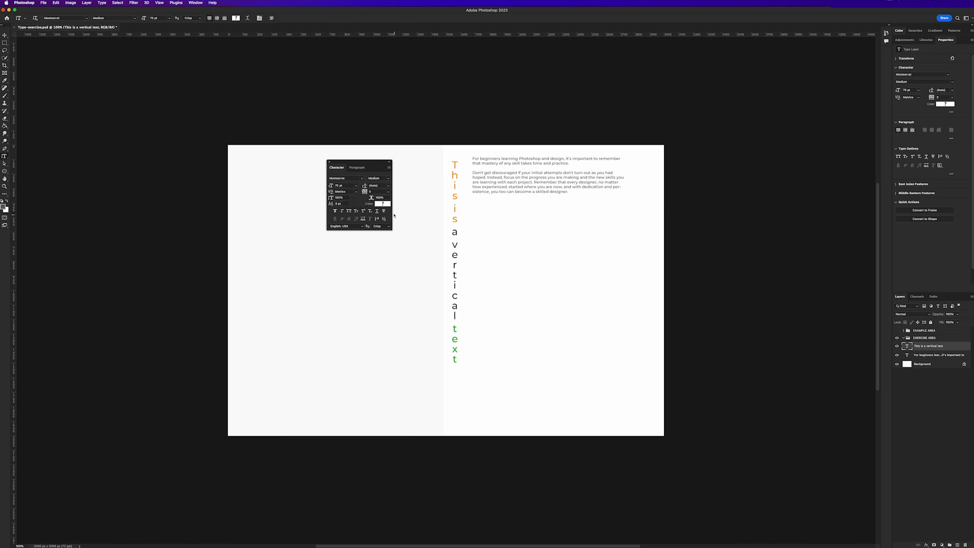
{"action": "left_click", "coordinate": [387, 203]}
{"action": "left_click_drag", "start_coordinate": [673, 330], "coordinate": [681, 354]}
{"action": "left_click", "coordinate": [725, 281]}
Step: Draw a vertical text box below the horizontal paragraph, top-align its text and replace the placeholder with the copied paragraph
{"action": "left_click_drag", "start_coordinate": [489, 224], "coordinate": [631, 351]}
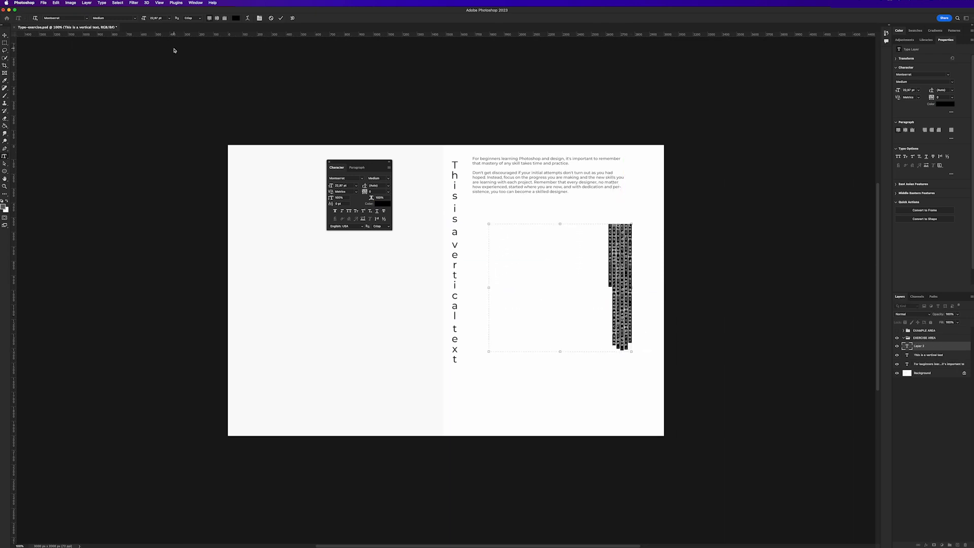
{"action": "left_click", "coordinate": [217, 18]}
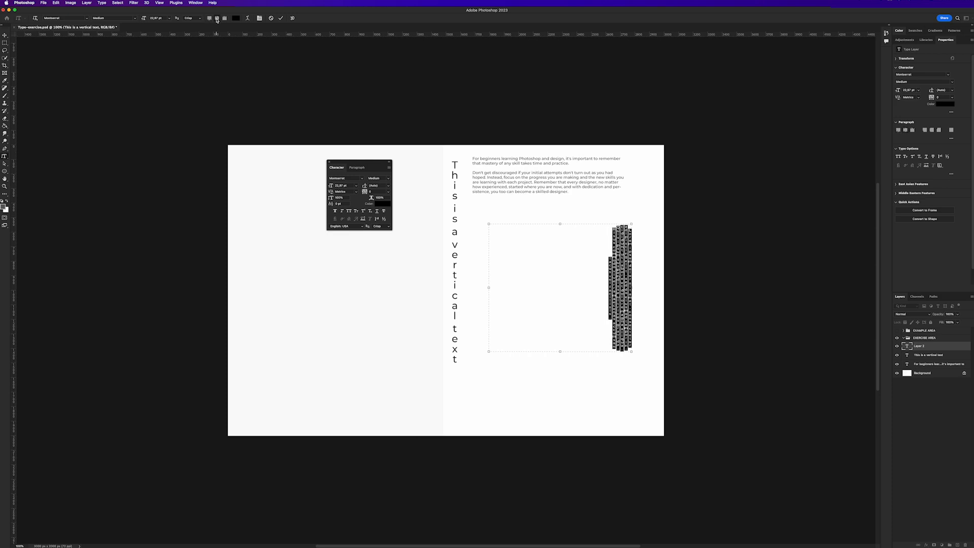
{"action": "left_click", "coordinate": [209, 19]}
{"action": "key", "text": "super+v"}
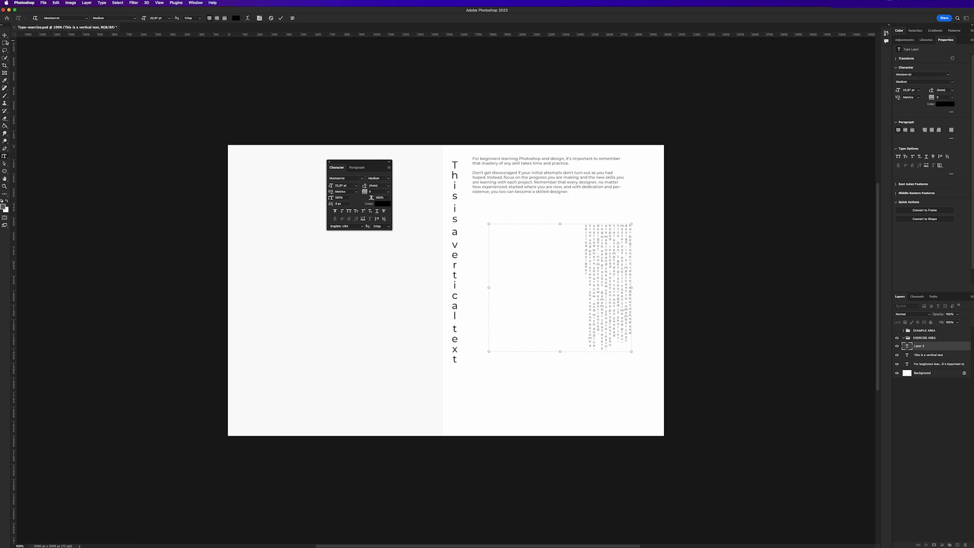
Step: Colour all text in the vertical text box dark blue
{"action": "key", "text": "super+a"}
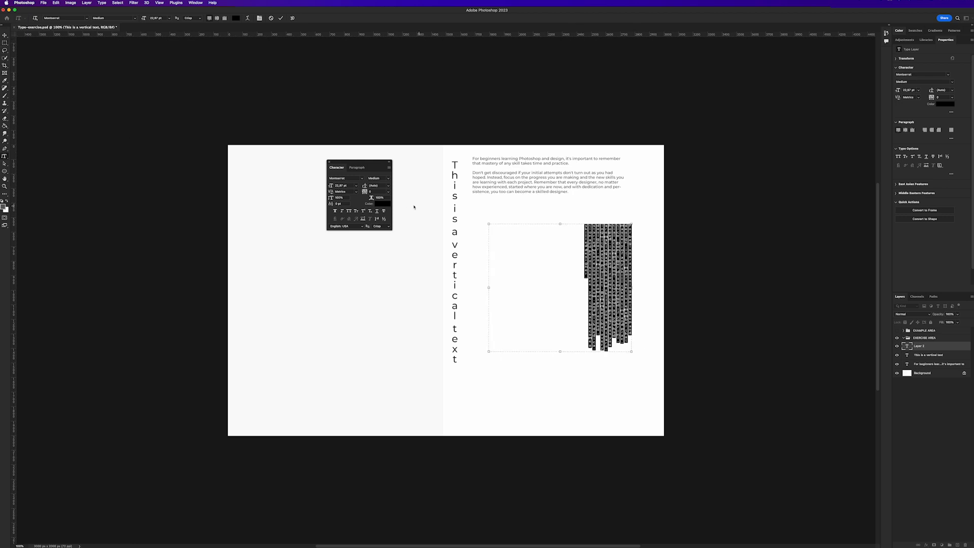
{"action": "left_click", "coordinate": [382, 203]}
{"action": "left_click_drag", "start_coordinate": [675, 306], "coordinate": [674, 309]}
{"action": "left_click", "coordinate": [656, 312]}
{"action": "left_click", "coordinate": [718, 281]}
Step: Leave text editing and delete both vertical text layers
{"action": "left_click", "coordinate": [4, 43]}
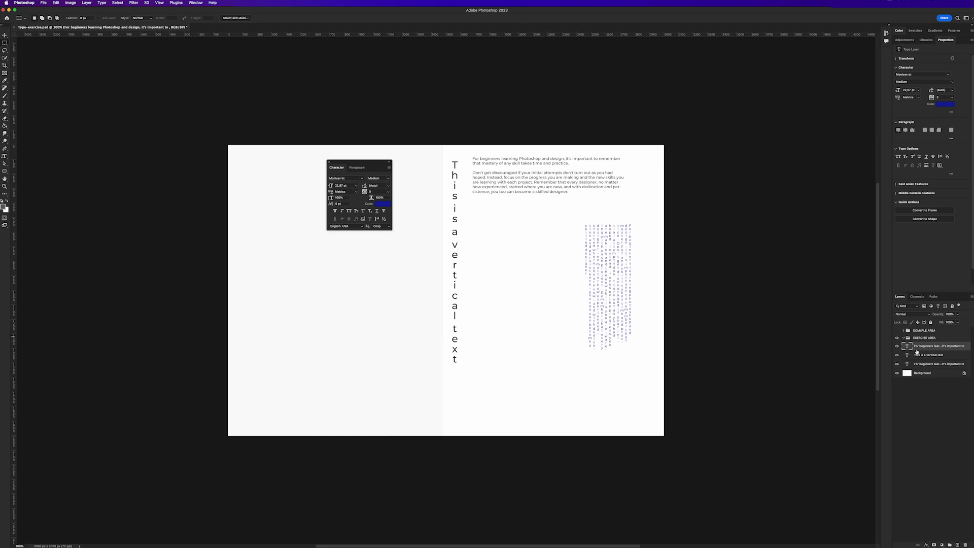
{"action": "key", "text": "Delete"}
{"action": "key", "text": "Delete"}
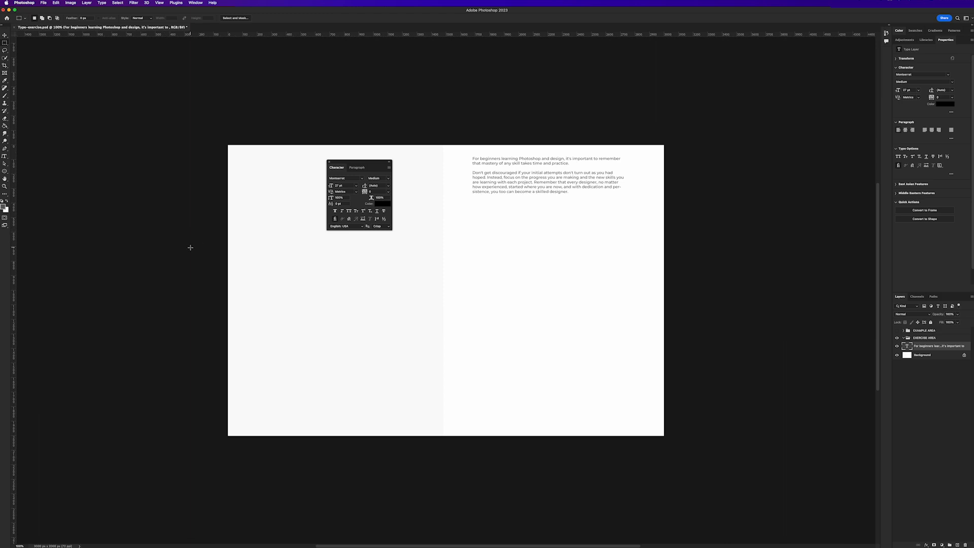
Step: Draw a circular path about 860 px wide below the paragraph, using the Ellipse tool in Path mode
{"action": "left_click", "coordinate": [5, 172]}
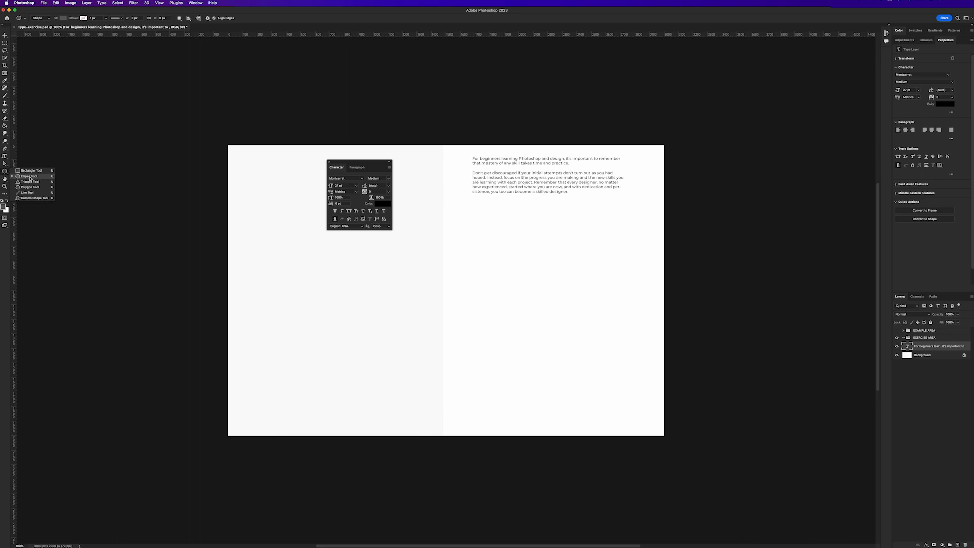
{"action": "left_click", "coordinate": [30, 176]}
{"action": "left_click", "coordinate": [39, 18]}
{"action": "left_click", "coordinate": [40, 27]}
{"action": "left_click", "coordinate": [41, 18]}
{"action": "left_click", "coordinate": [38, 13]}
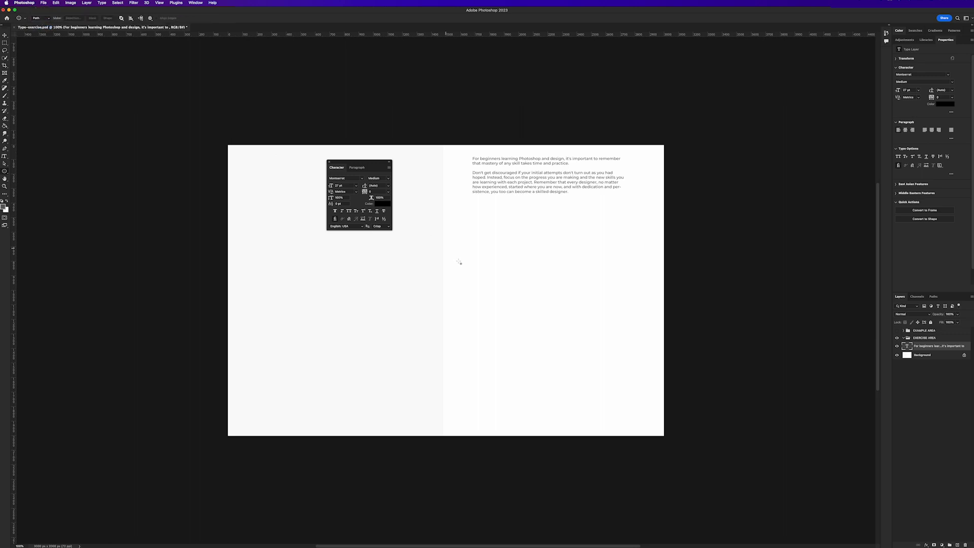
{"action": "left_click_drag", "start_coordinate": [492, 260], "coordinate": [616, 401]}
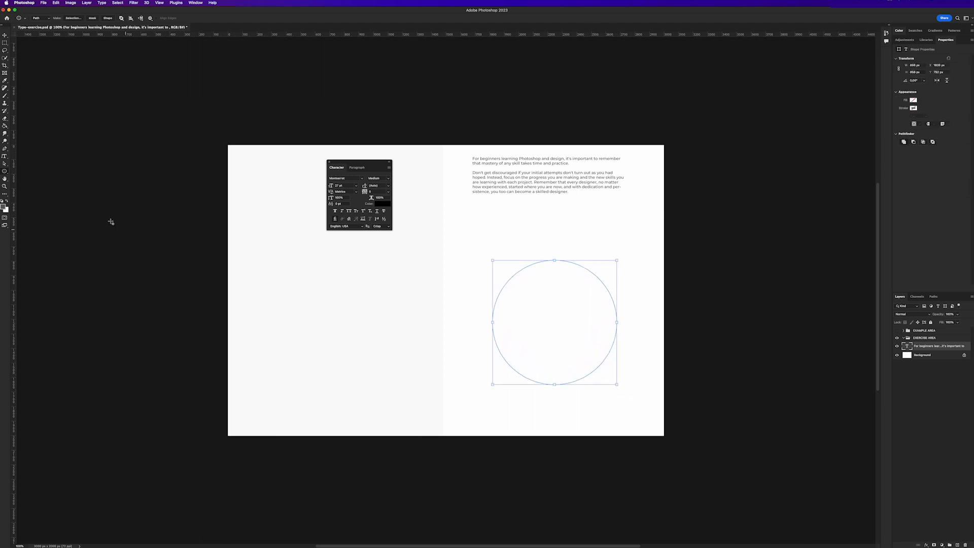
Step: Add the horizontal text "Hello people that like Photoshop" along the circular path, starting near its upper edge
{"action": "left_click", "coordinate": [5, 157]}
{"action": "left_click", "coordinate": [30, 155]}
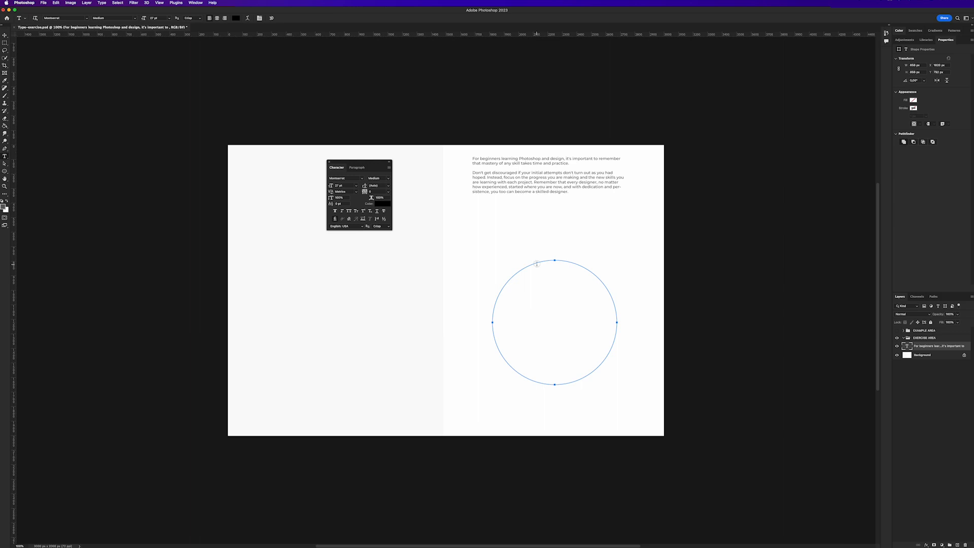
{"action": "left_click", "coordinate": [538, 262]}
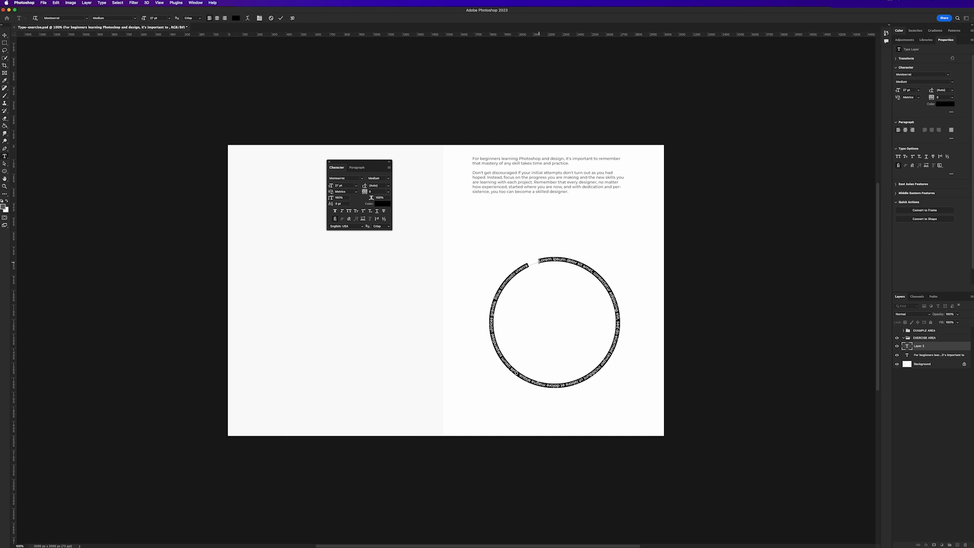
{"action": "type", "text": "Hello people that like Photoshop"}
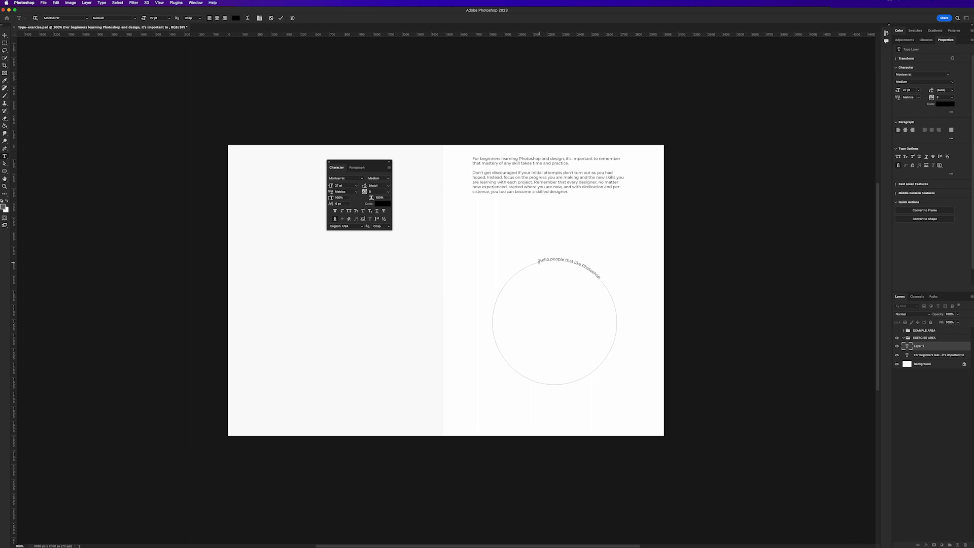
Step: Set the size of all text on the circular path to 36 pt
{"action": "key", "text": "super"}
{"action": "key", "text": "super+a"}
{"action": "left_click", "coordinate": [355, 186]}
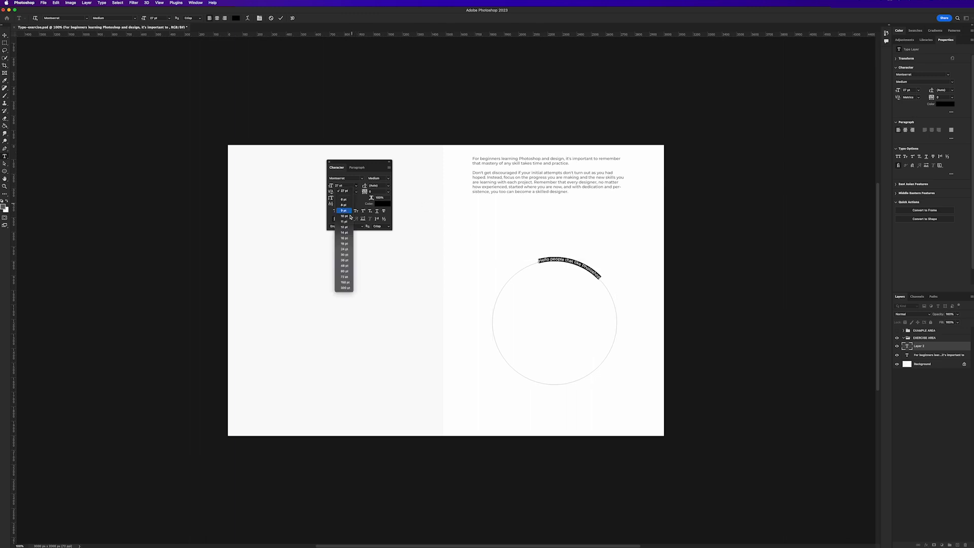
{"action": "left_click", "coordinate": [345, 260]}
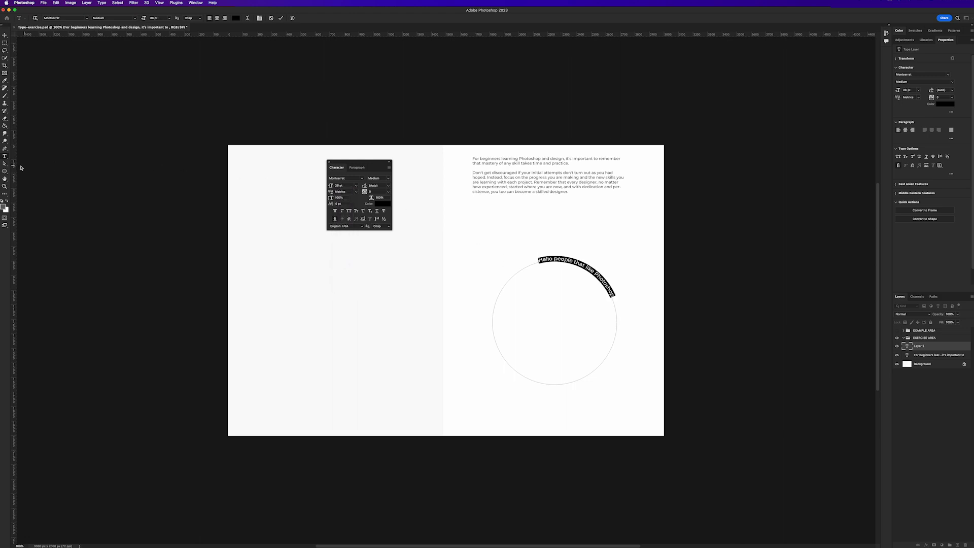
Step: Flip the text to the inside of the circular path with the Path Selection tool
{"action": "left_click", "coordinate": [5, 163]}
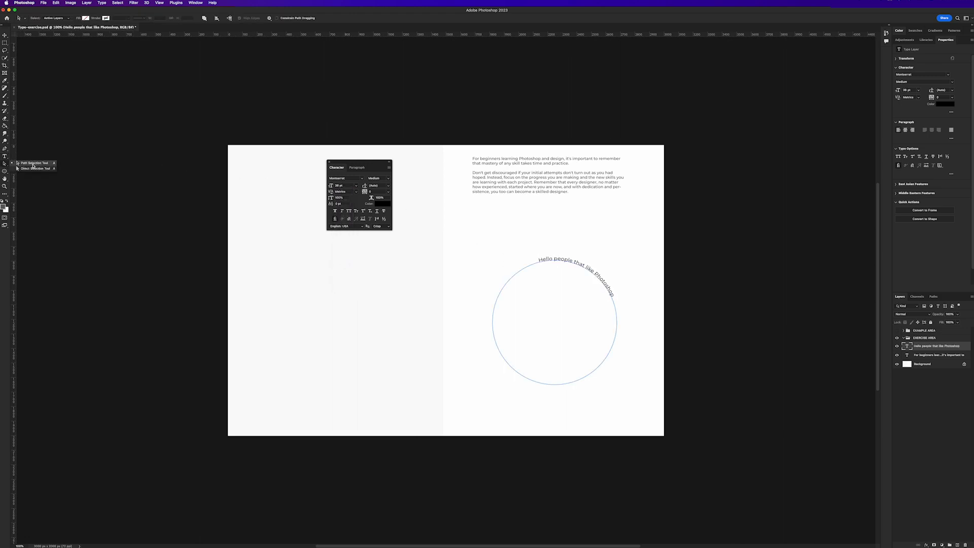
{"action": "left_click", "coordinate": [33, 165]}
{"action": "left_click", "coordinate": [610, 294]}
{"action": "left_click_drag", "start_coordinate": [610, 295], "coordinate": [568, 249]}
{"action": "left_click_drag", "start_coordinate": [571, 286], "coordinate": [570, 293]}
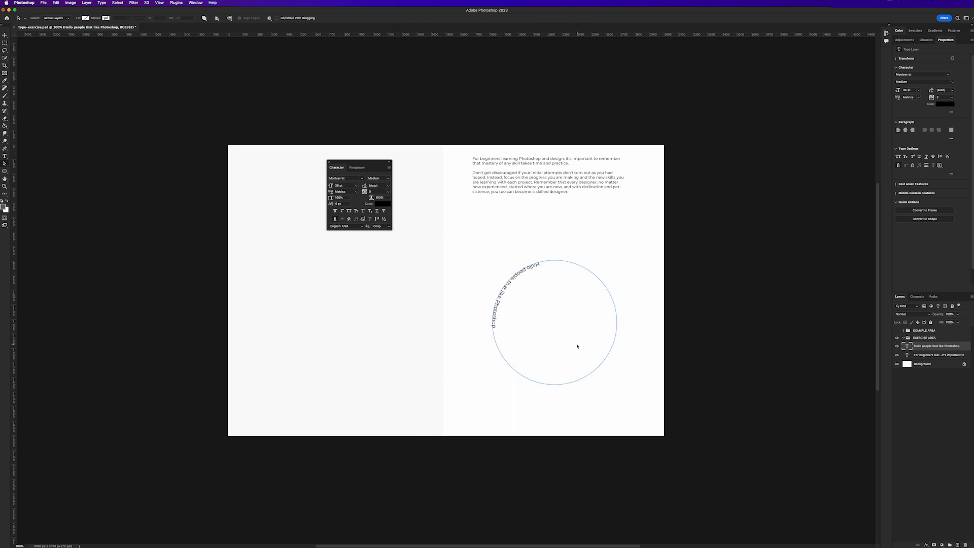
Step: Open the font size choices for the text on the circular path
{"action": "left_click", "coordinate": [355, 186]}
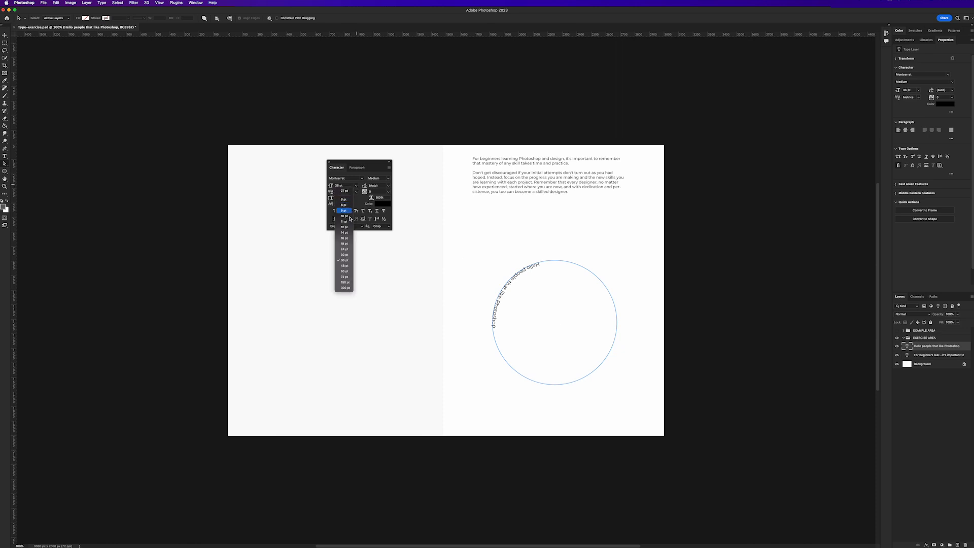